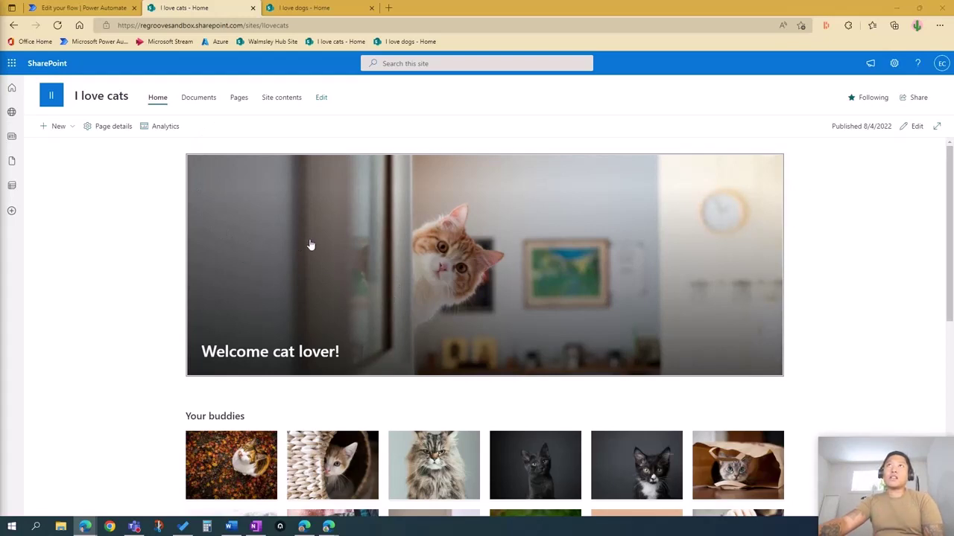
Step: Look over the home pages of the I love cats and I love dogs sites, down to the cats site's News section
scroll(343, 260, "down", 5)
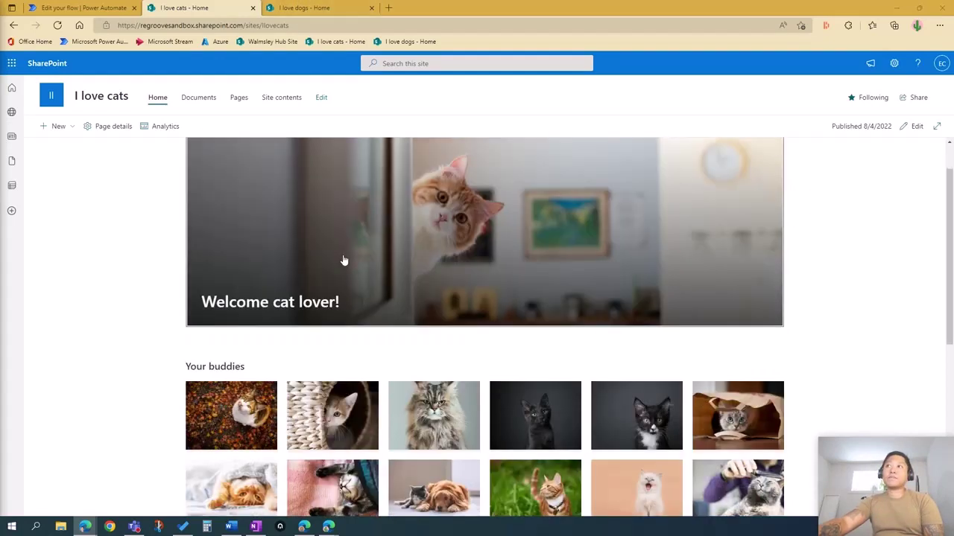
scroll(366, 298, "up", 2)
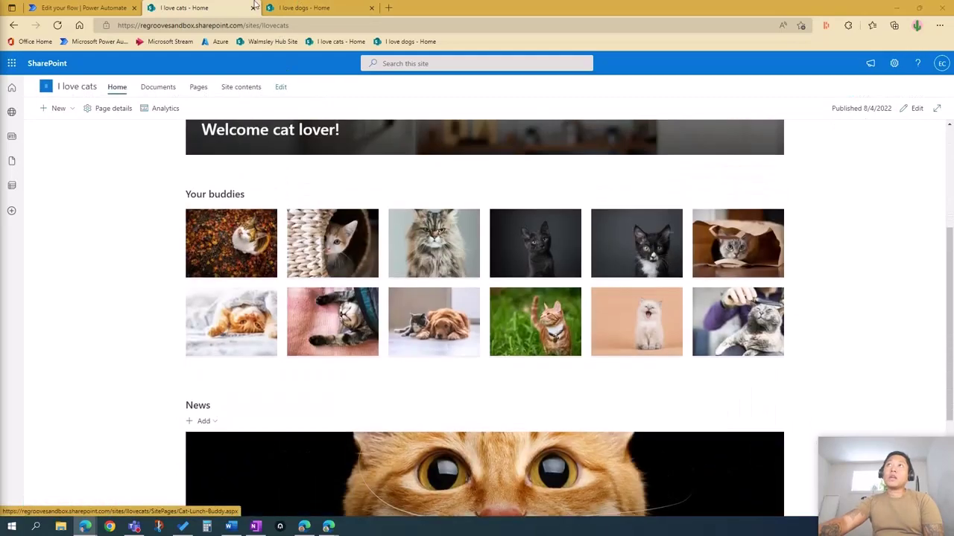
left_click(301, 8)
scroll(525, 373, "up", 2)
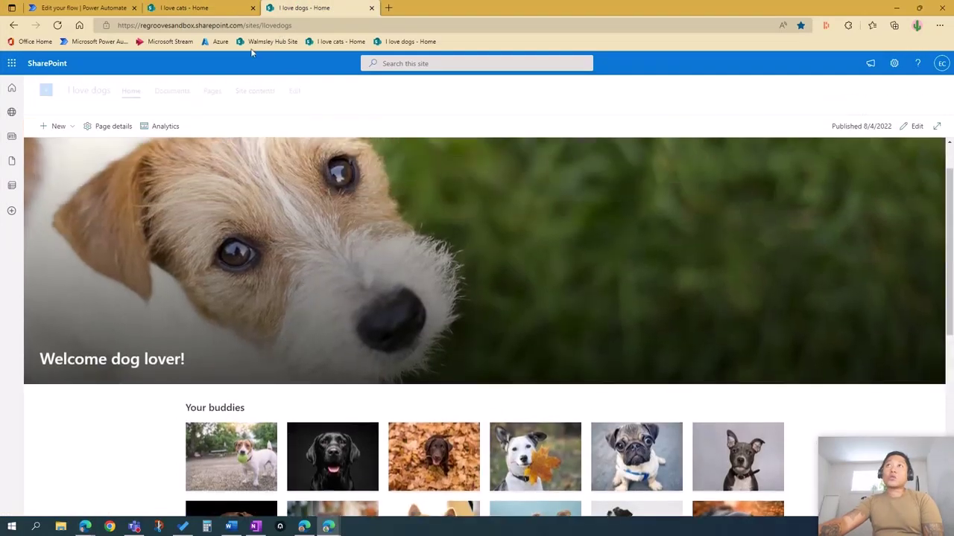
left_click(209, 7)
scroll(283, 321, "down", 2)
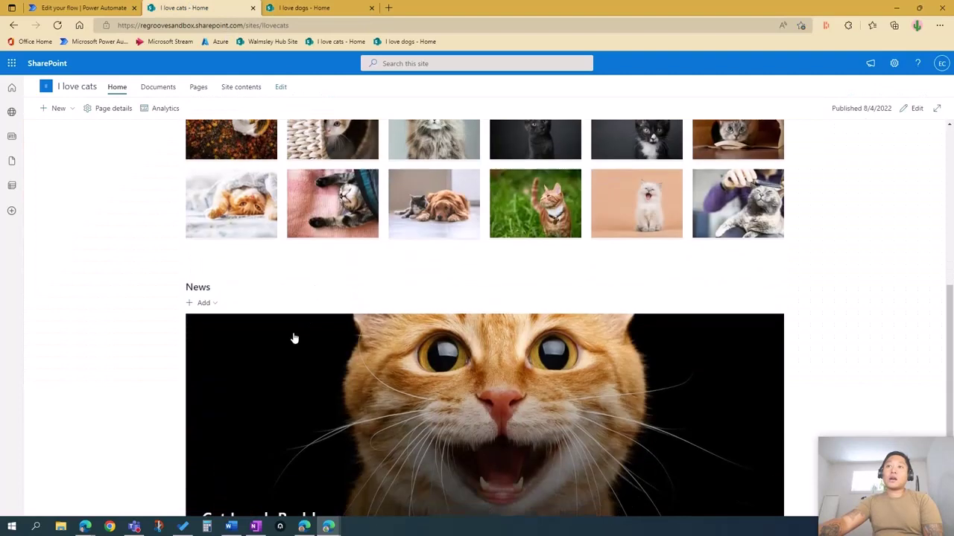
scroll(246, 373, "down", 1)
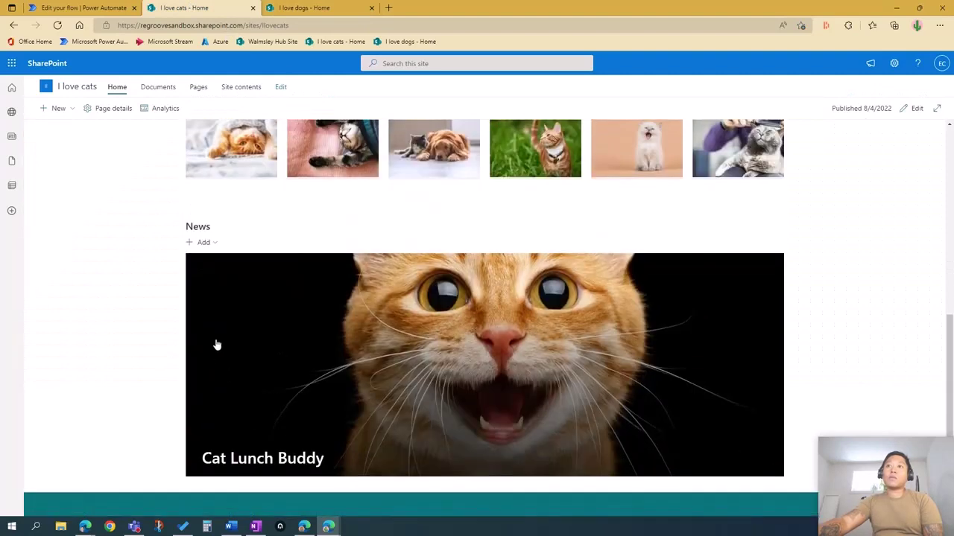
Step: Open the Cat Lunch Buddy news post and examine its page alongside the I love dogs home page
left_click(332, 382)
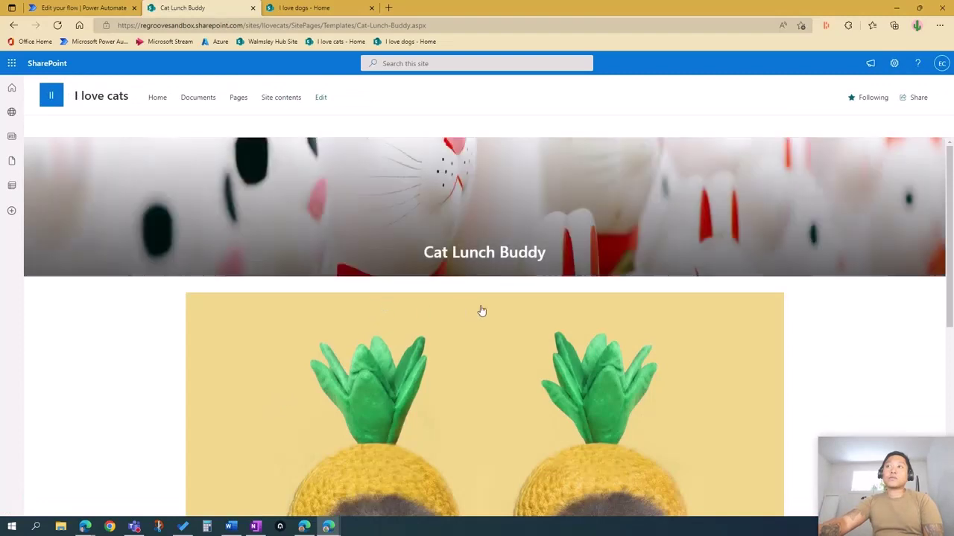
scroll(479, 311, "down", 4)
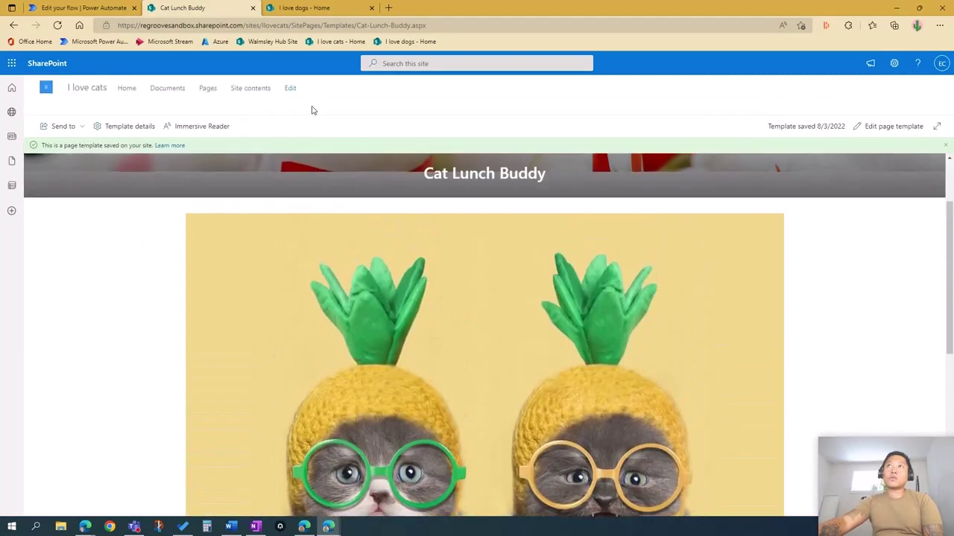
left_click(306, 8)
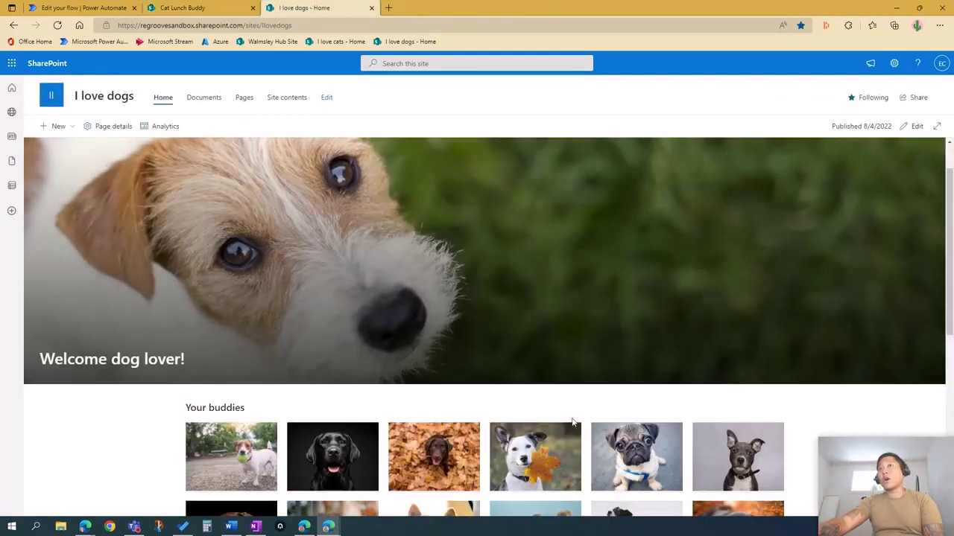
left_click(197, 9)
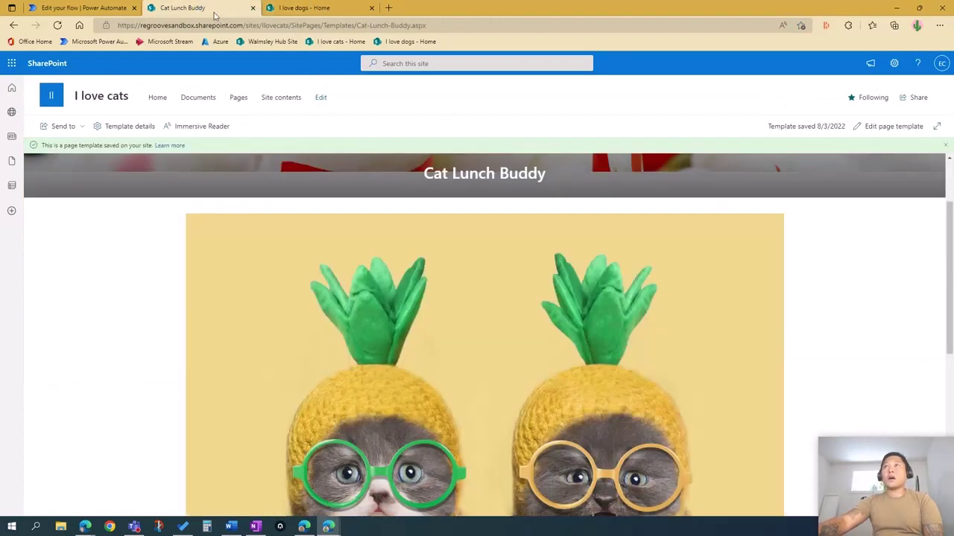
scroll(363, 363, "up", 1)
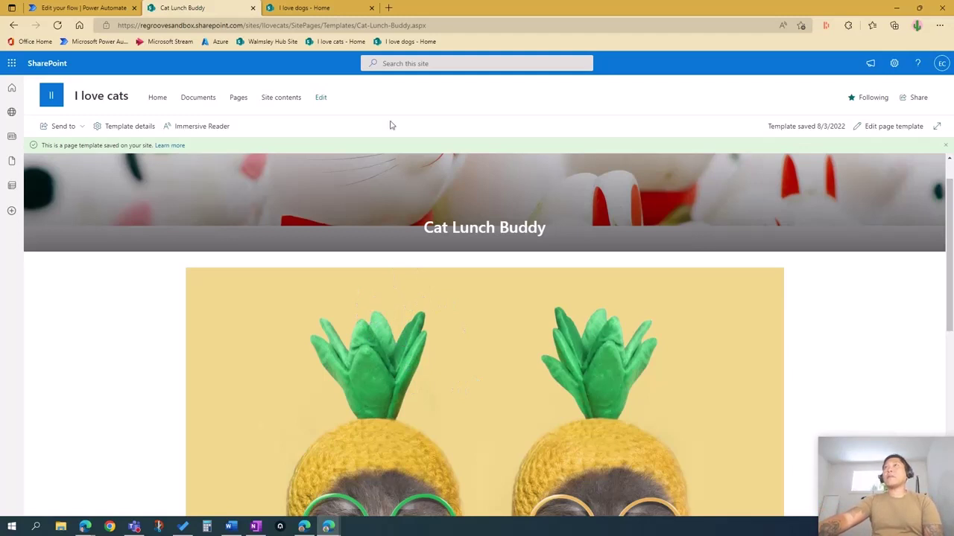
left_click(307, 8)
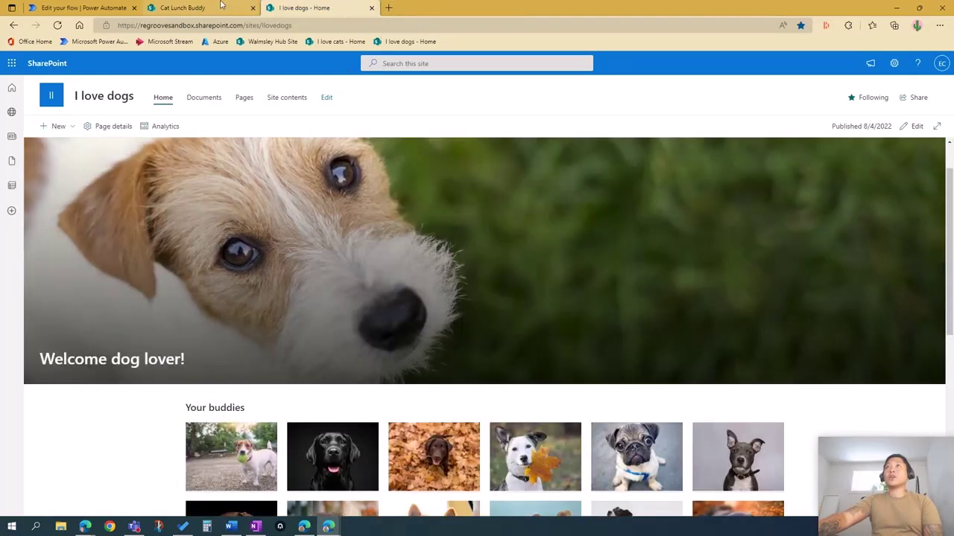
key("ctrl+shift+Tab")
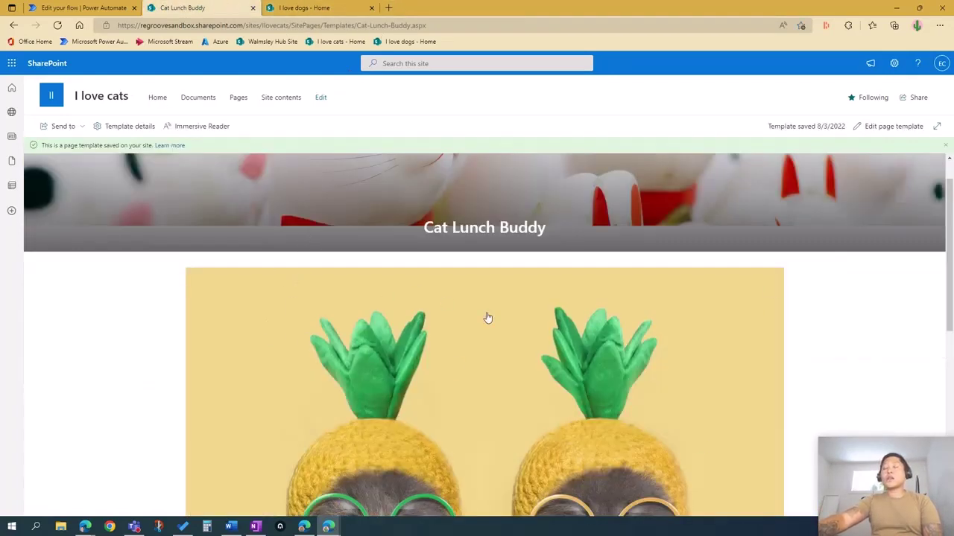
scroll(488, 318, "down", 1)
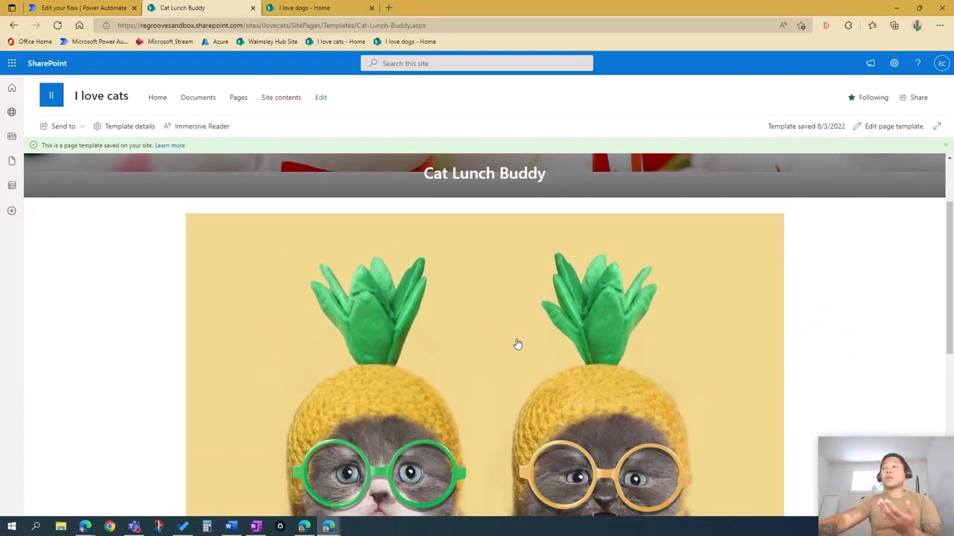
scroll(433, 320, "down", 2)
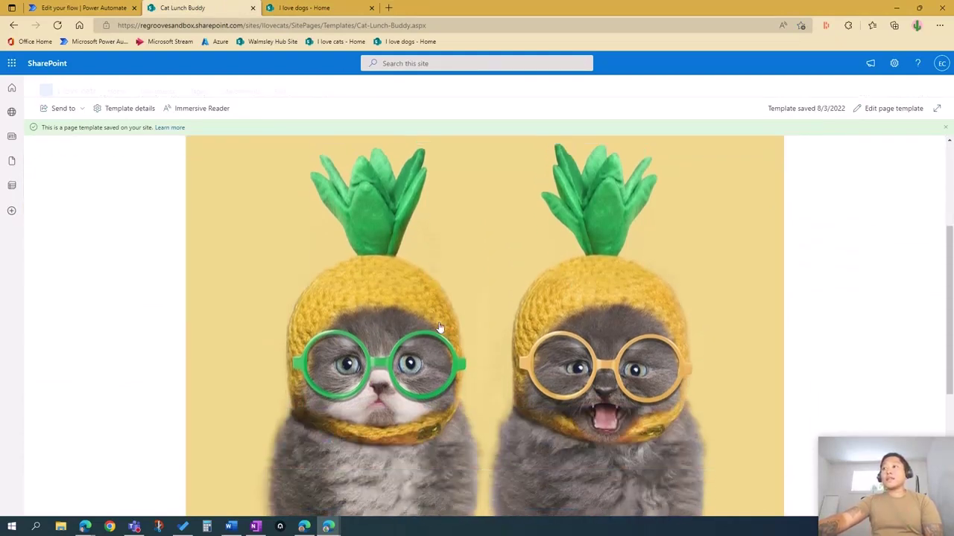
scroll(520, 317, "up", 3)
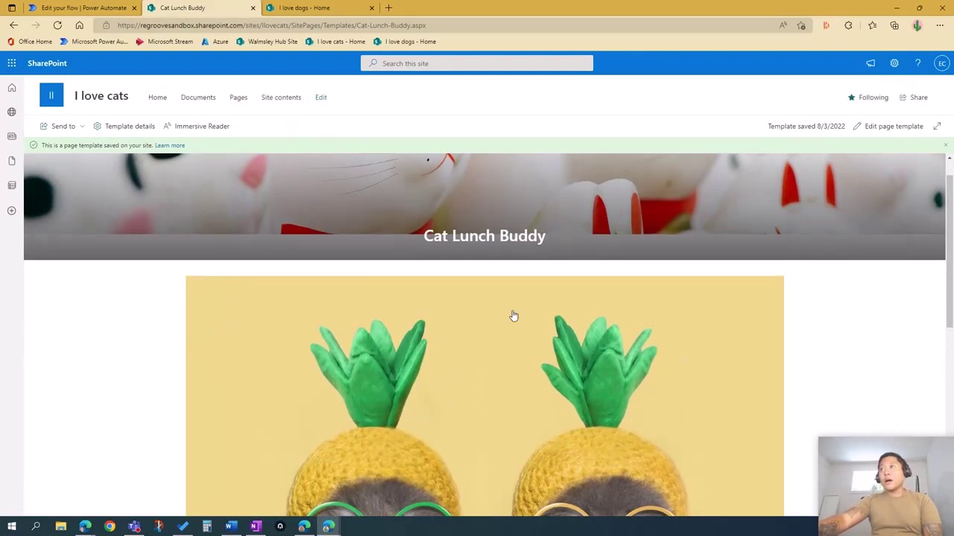
left_click(313, 7)
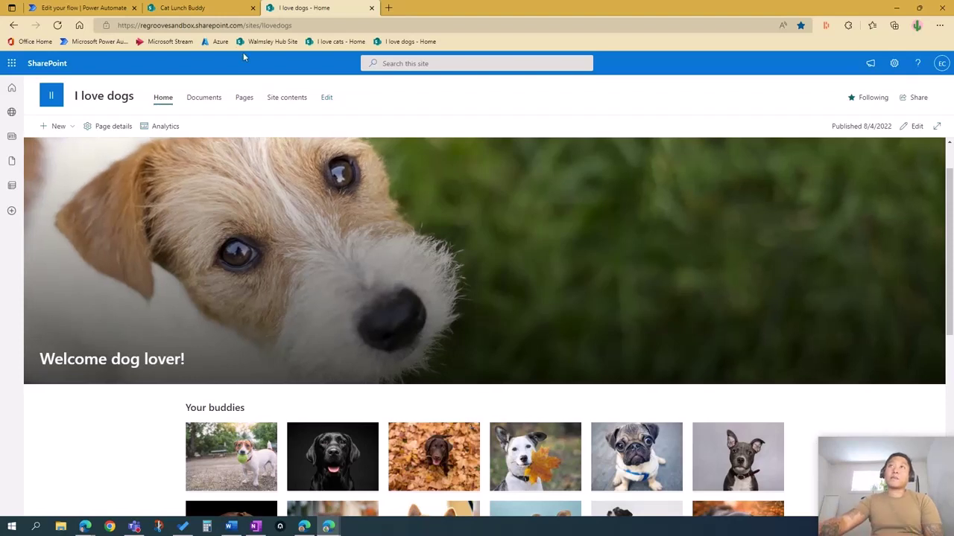
left_click(190, 8)
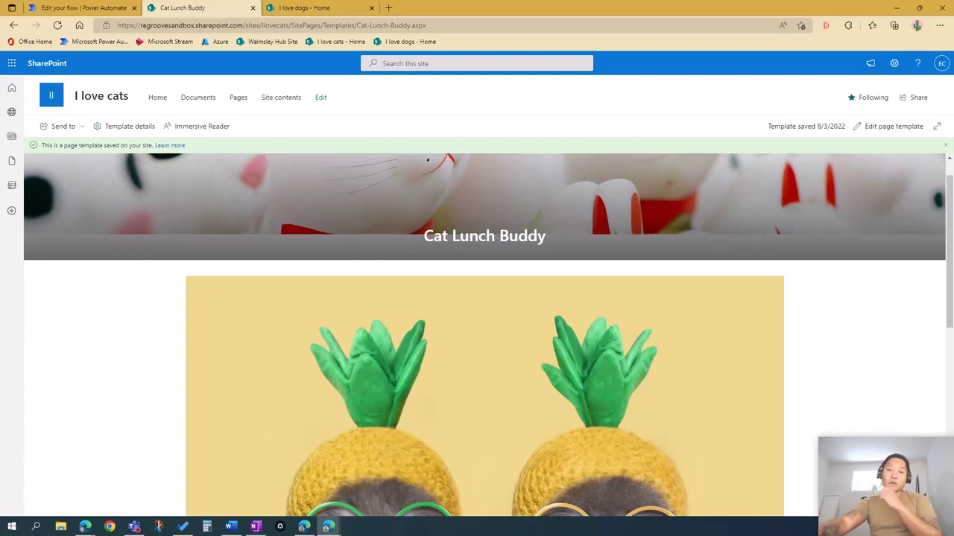
Step: Return to the I love cats home page and open the site's Site Pages library from its site contents
key("alt+Left")
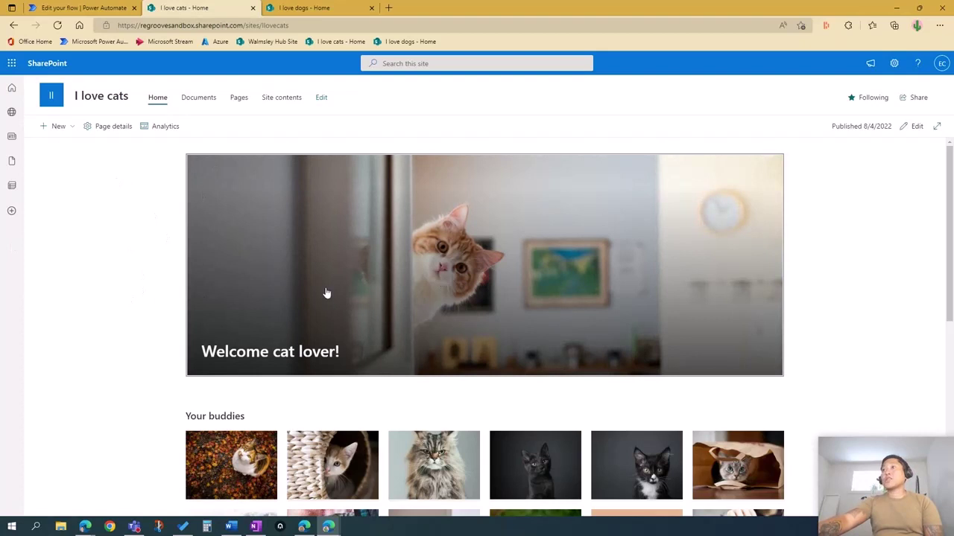
left_click(894, 65)
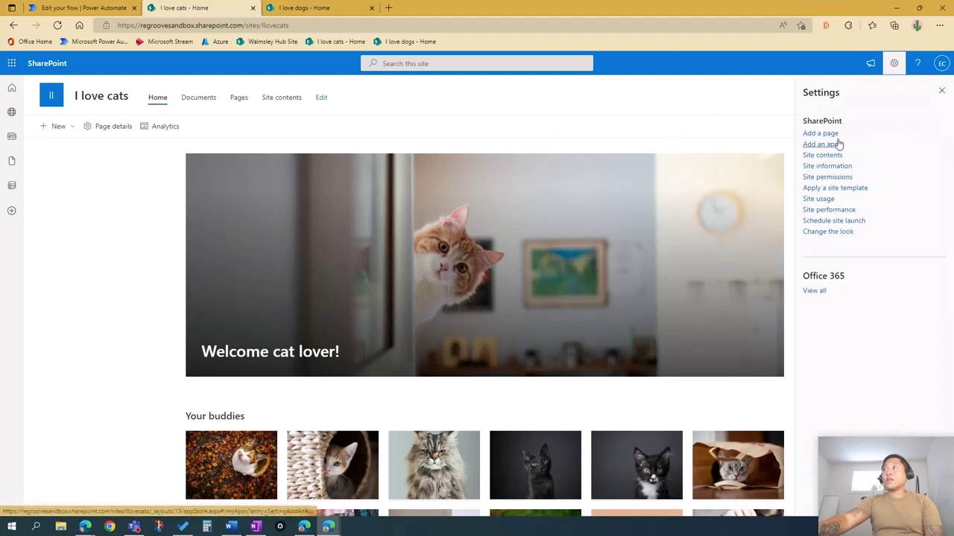
left_click(823, 155)
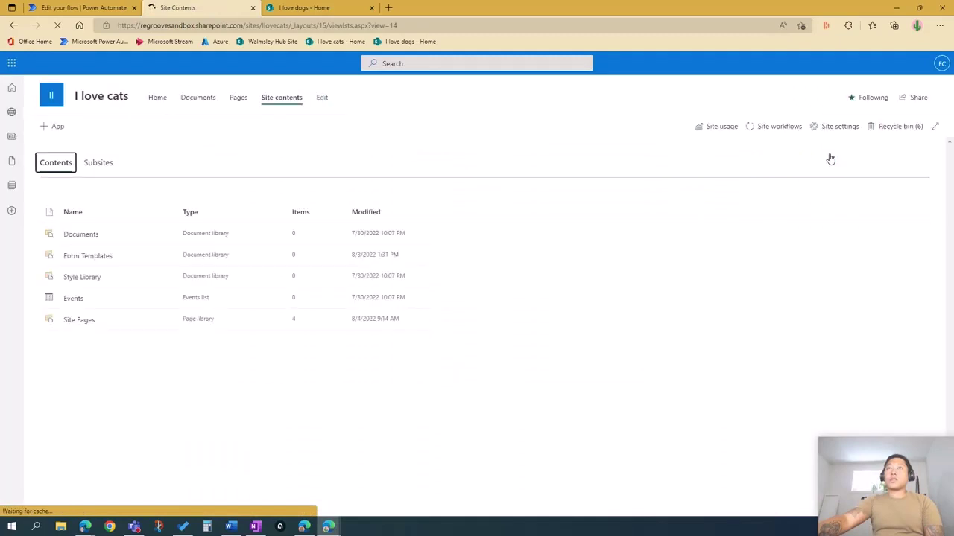
left_click(75, 323)
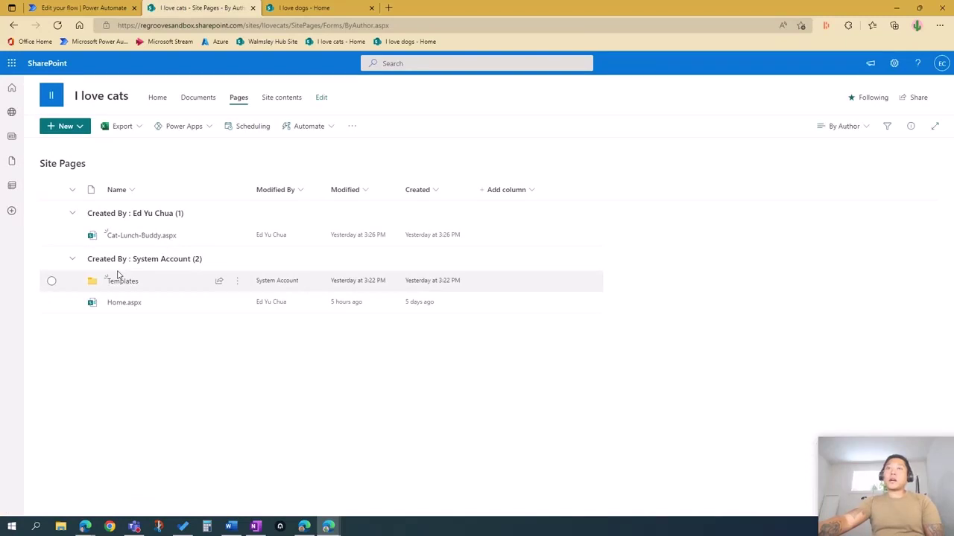
mouse_move(144, 237)
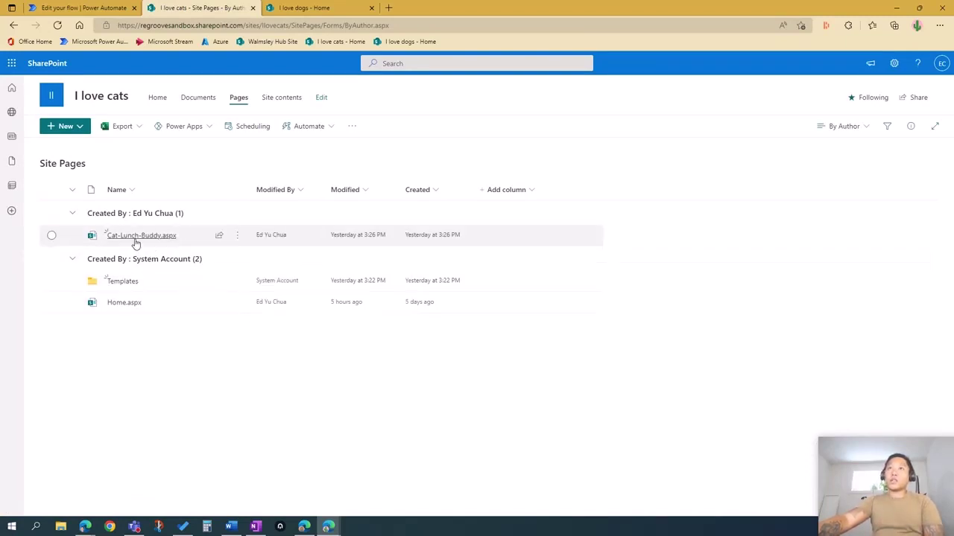
Step: Open the I love dogs site's Pages library, and return to Cat-Lunch-Buddy.aspx in the I love cats library
left_click(300, 8)
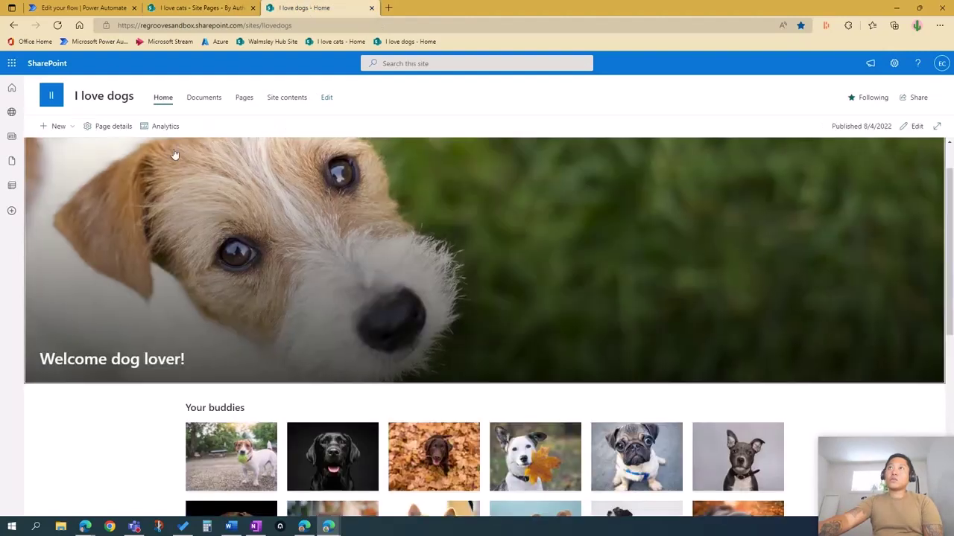
left_click(246, 98)
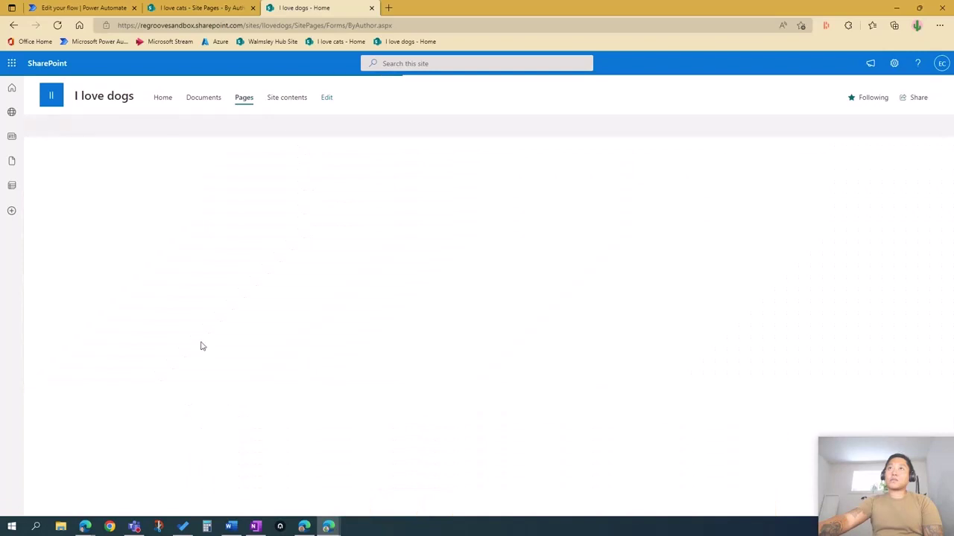
left_click(209, 7)
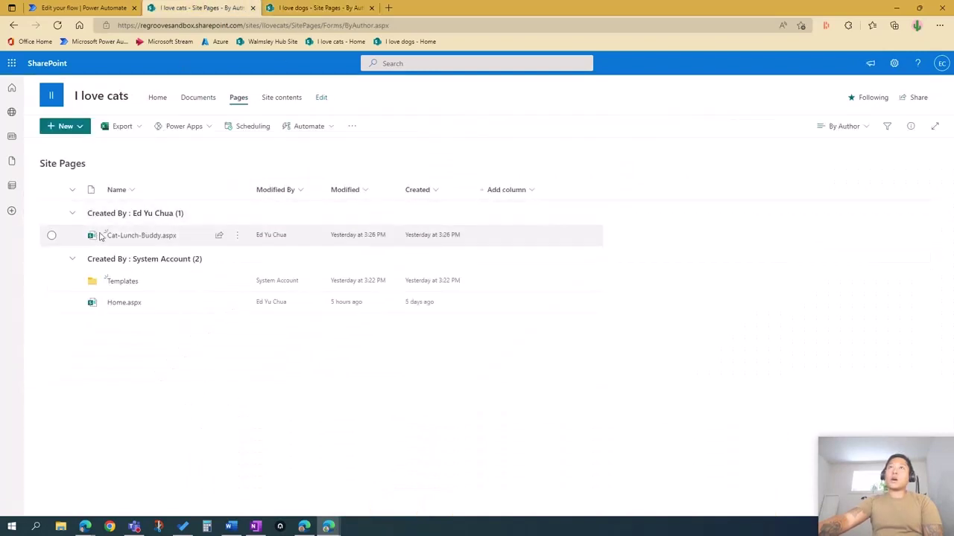
mouse_move(116, 236)
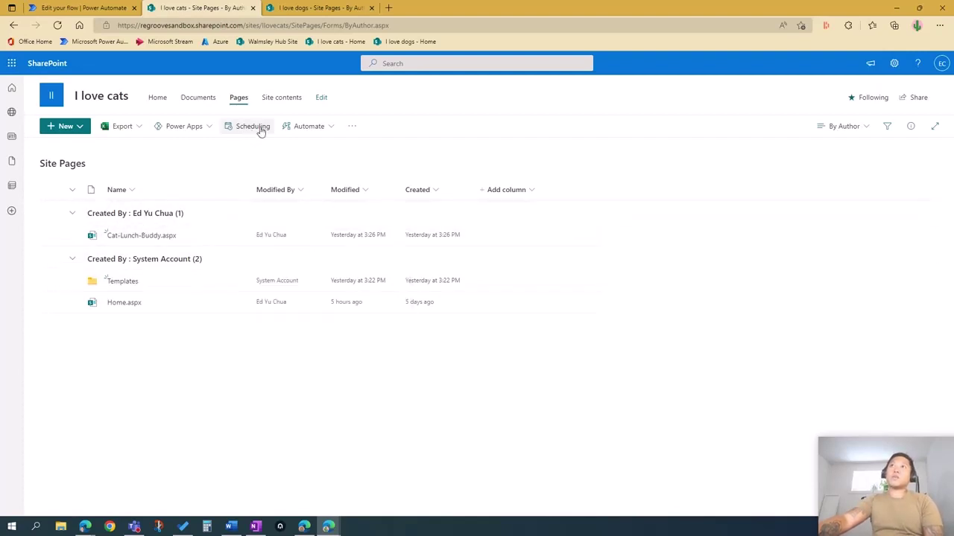
Step: Open the list of existing flows in Power Automate from the I love cats Site Pages library
left_click(330, 128)
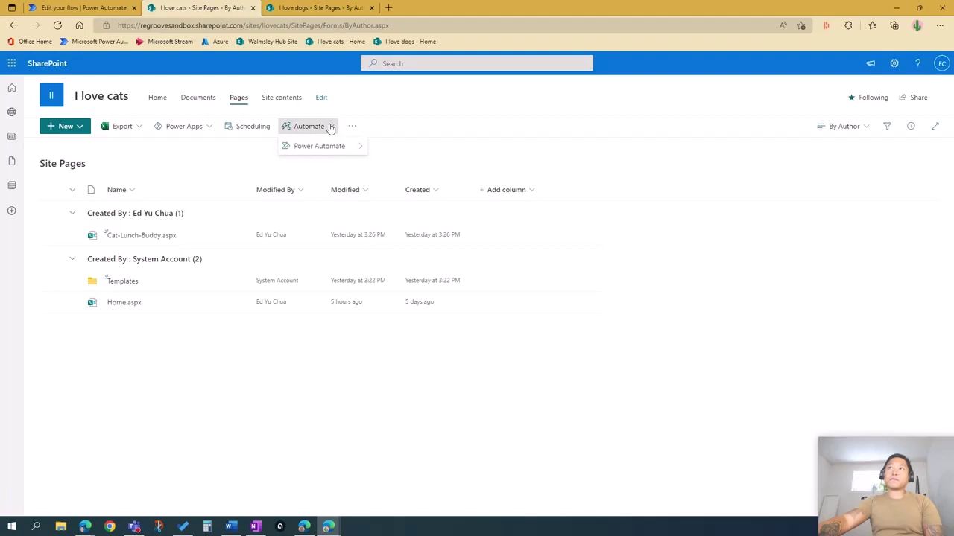
mouse_move(325, 144)
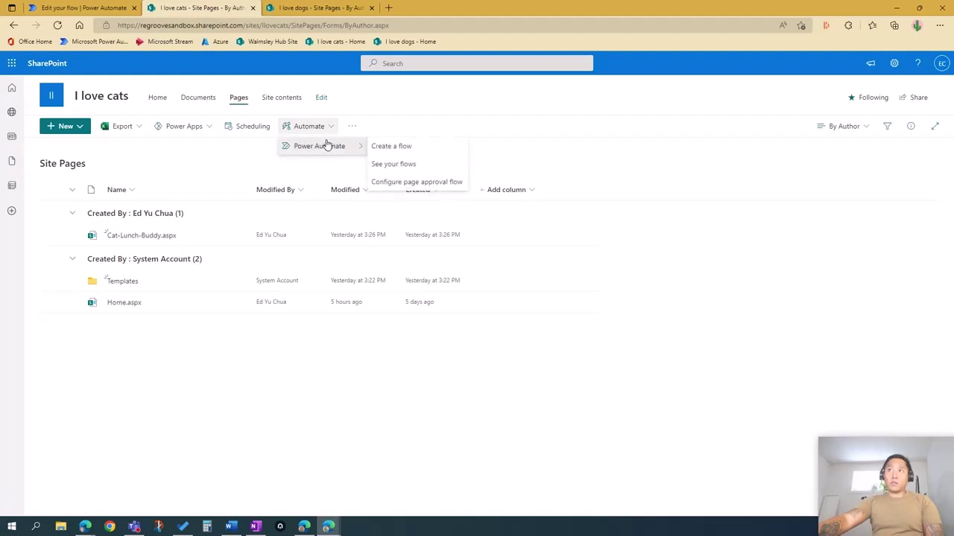
left_click(388, 145)
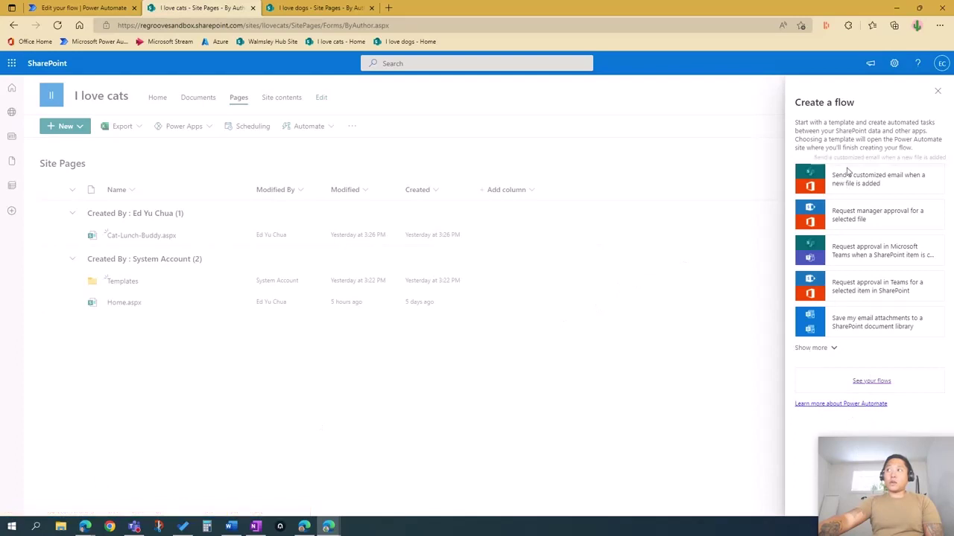
left_click(871, 382)
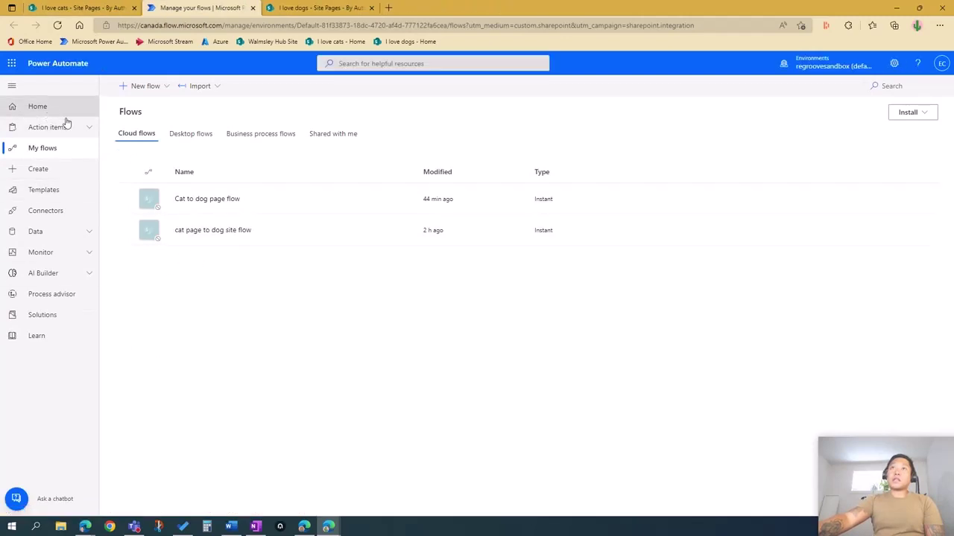
Step: Start a blank automated cloud flow and name it "cat to dog site flow"
left_click(40, 170)
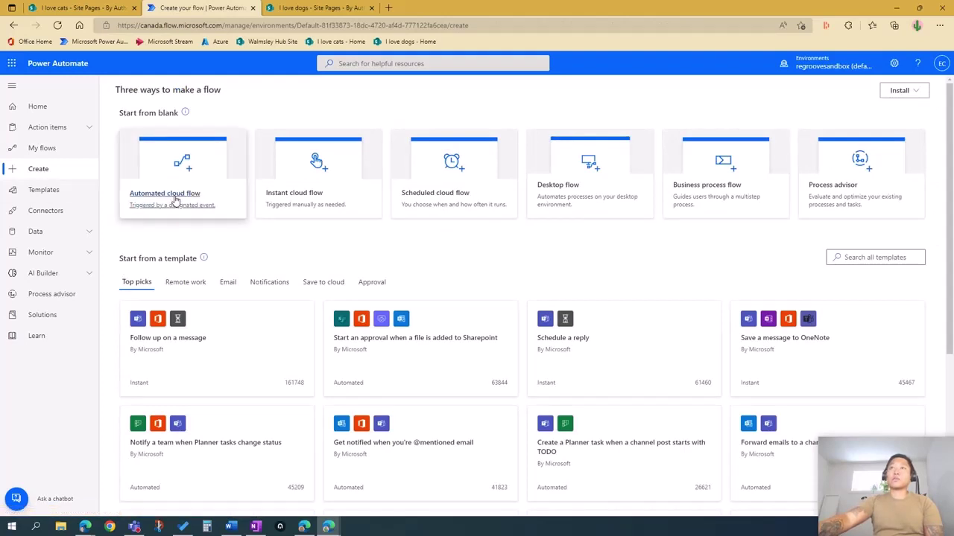
left_click(175, 200)
left_click(537, 194)
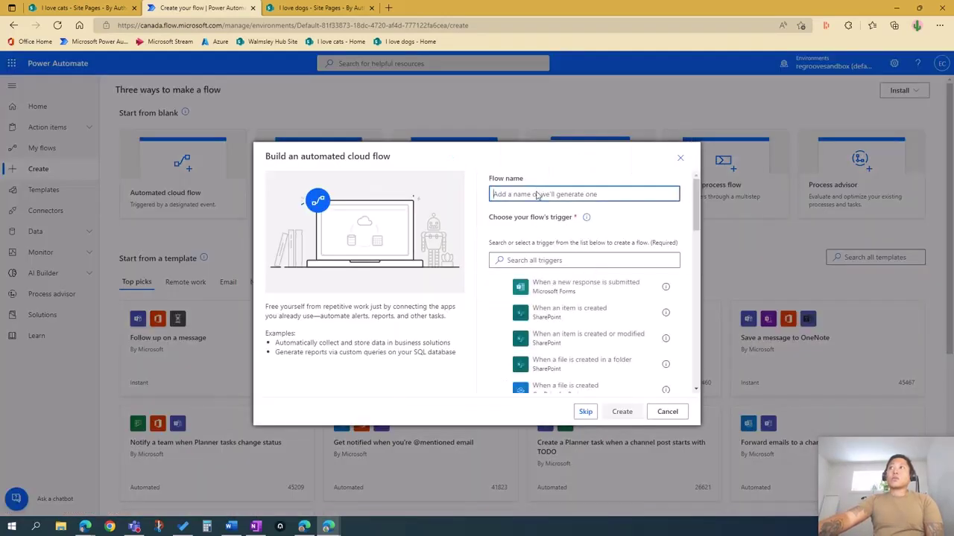
type("c")
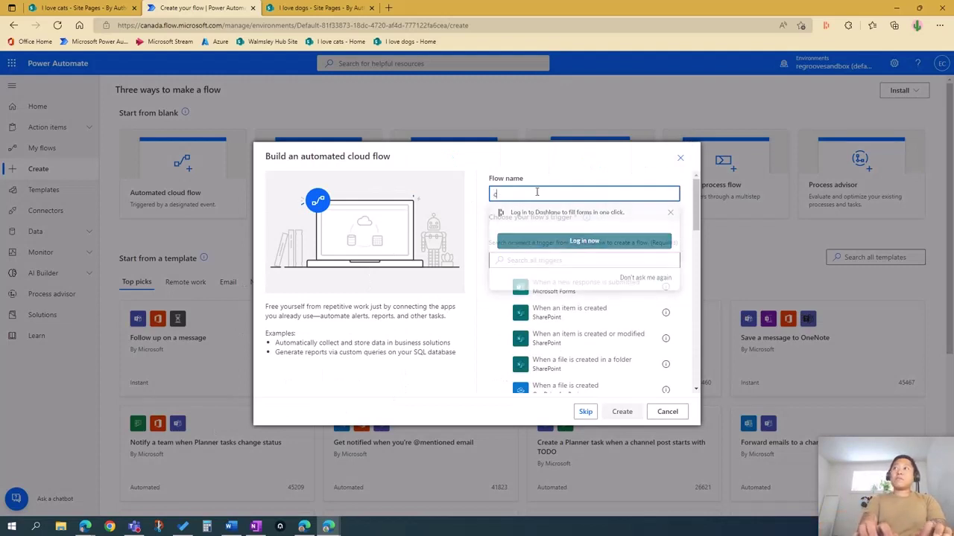
type("at to")
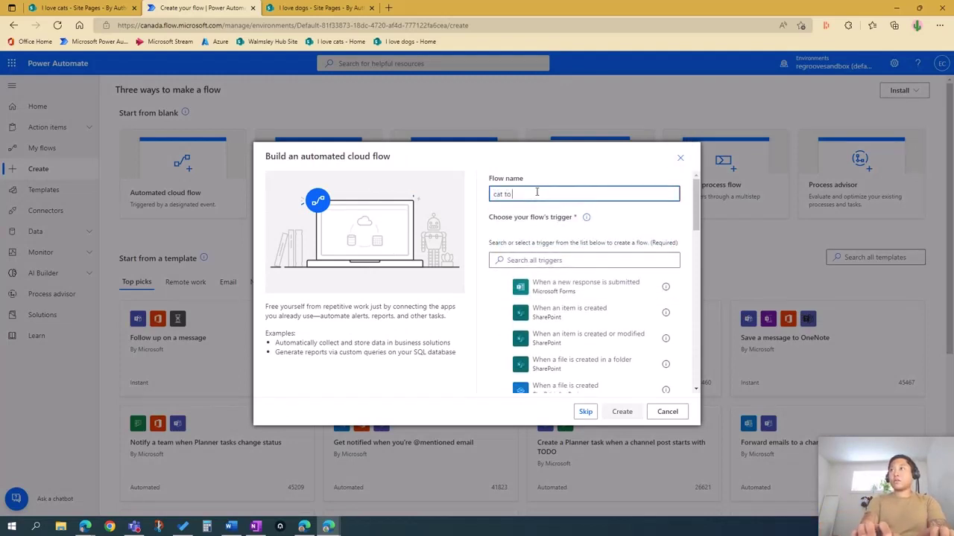
type(" dog site flow")
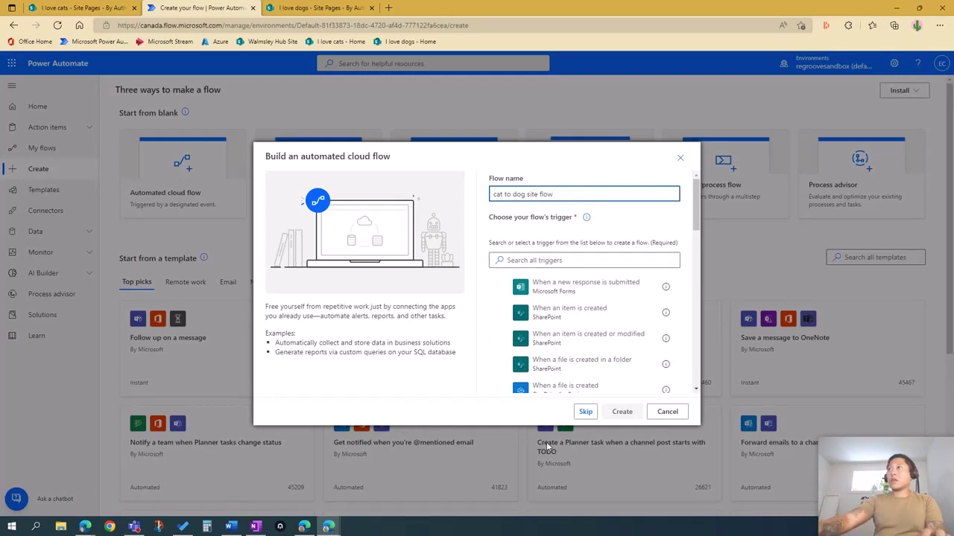
Step: Skip choosing a predefined trigger and name the blank flow "cat to dog site flow"
left_click(586, 411)
left_click(146, 86)
type("cat")
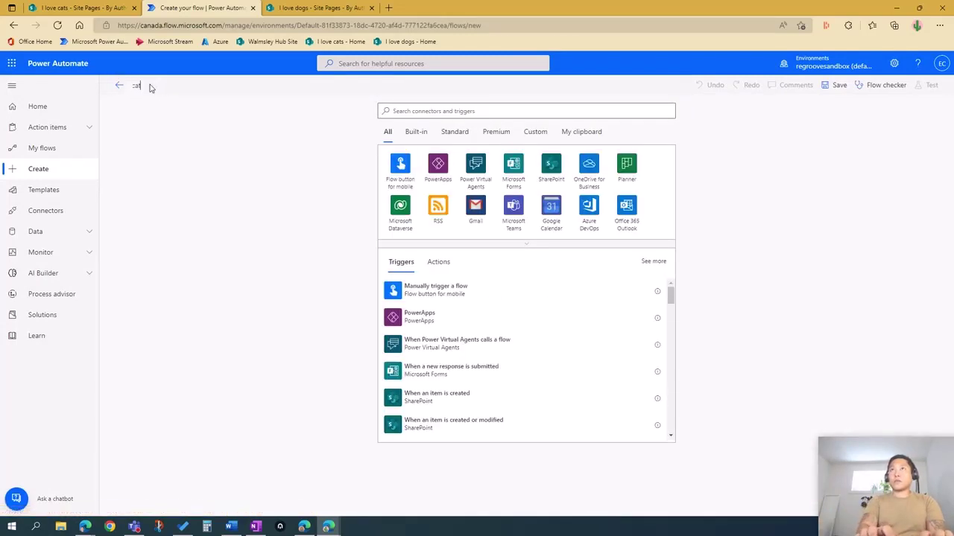
type(" to dog f")
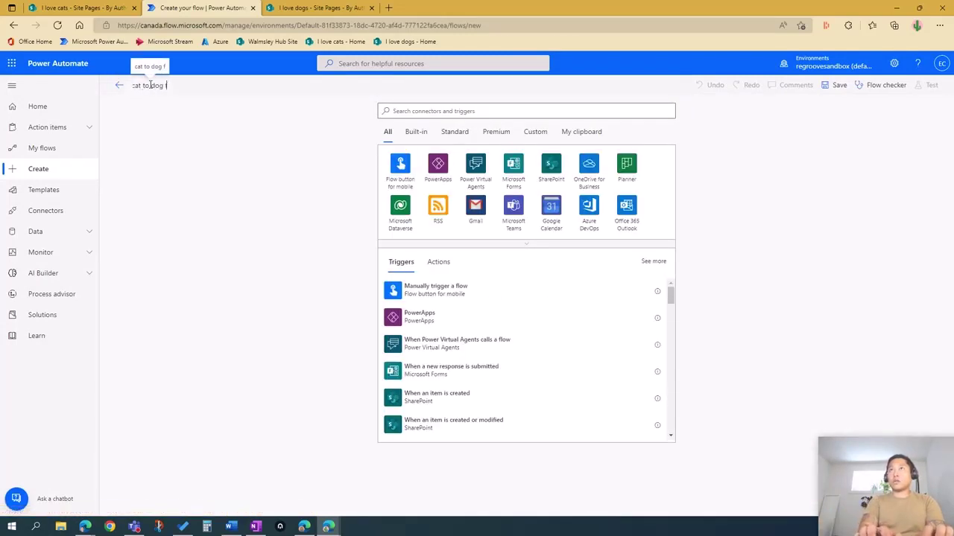
type("ite flow")
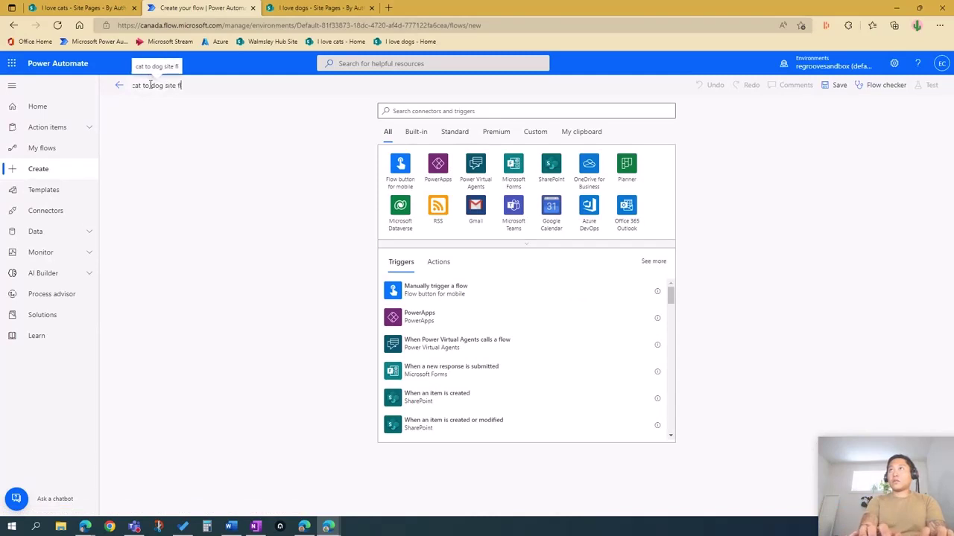
Step: Add the SharePoint trigger "For a selected item", set its site address to I love cats, and choose a custom value for the list name
left_click(395, 111)
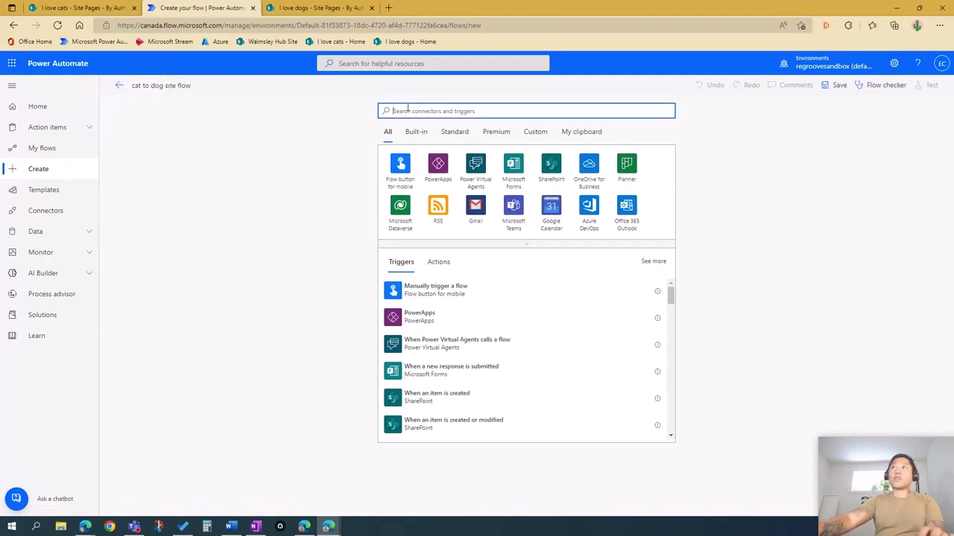
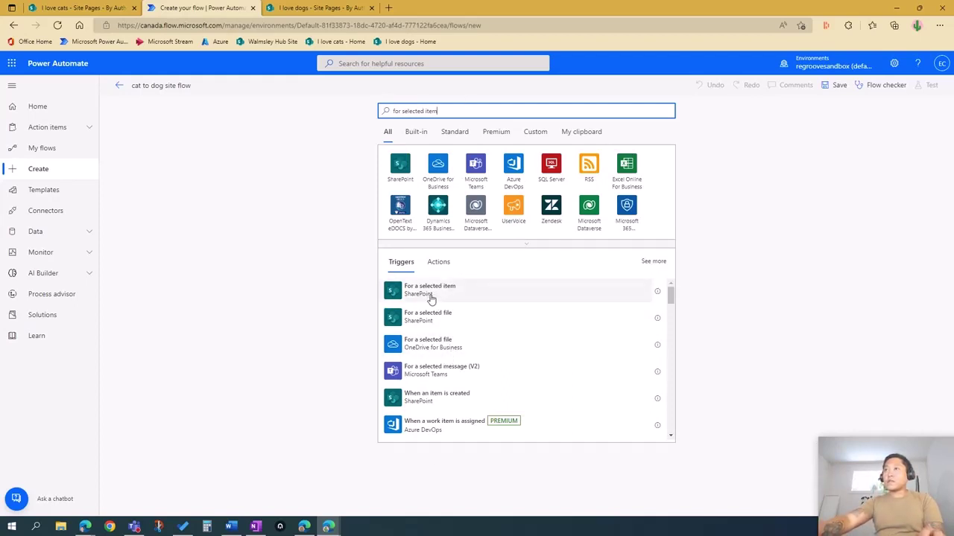
left_click(429, 296)
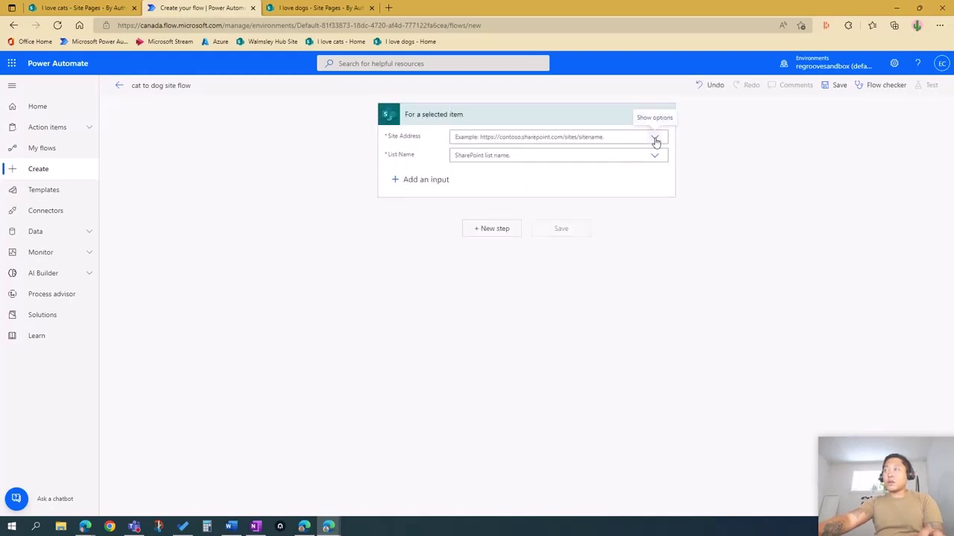
left_click(655, 140)
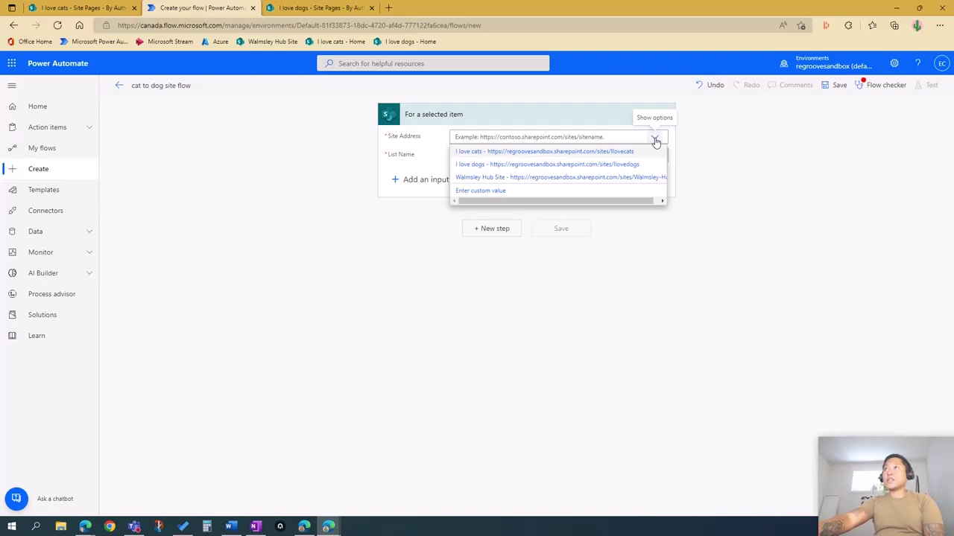
left_click(489, 155)
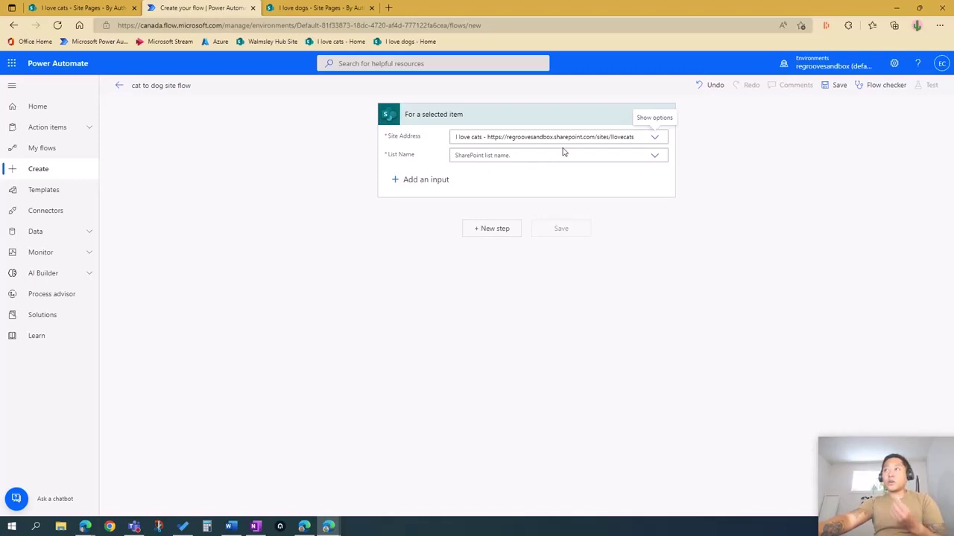
left_click(655, 157)
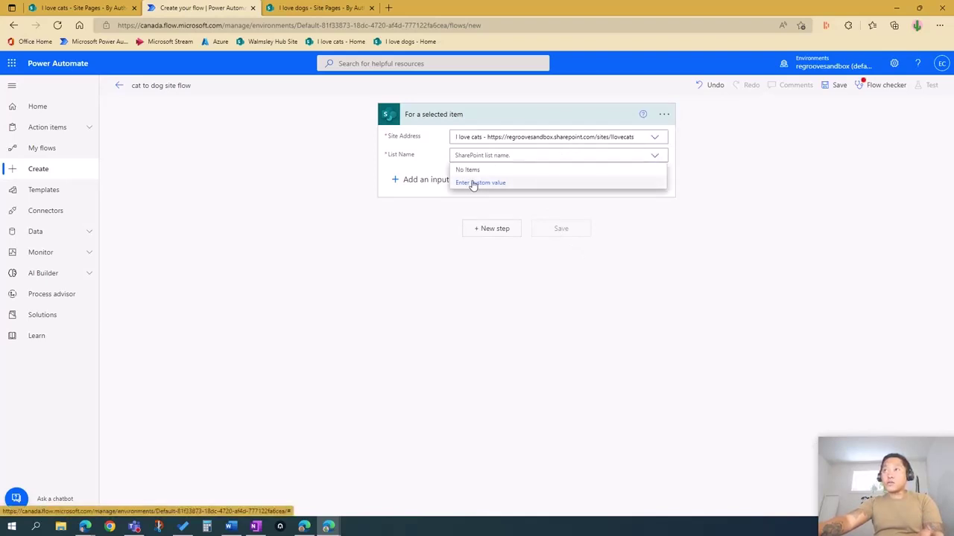
left_click(472, 184)
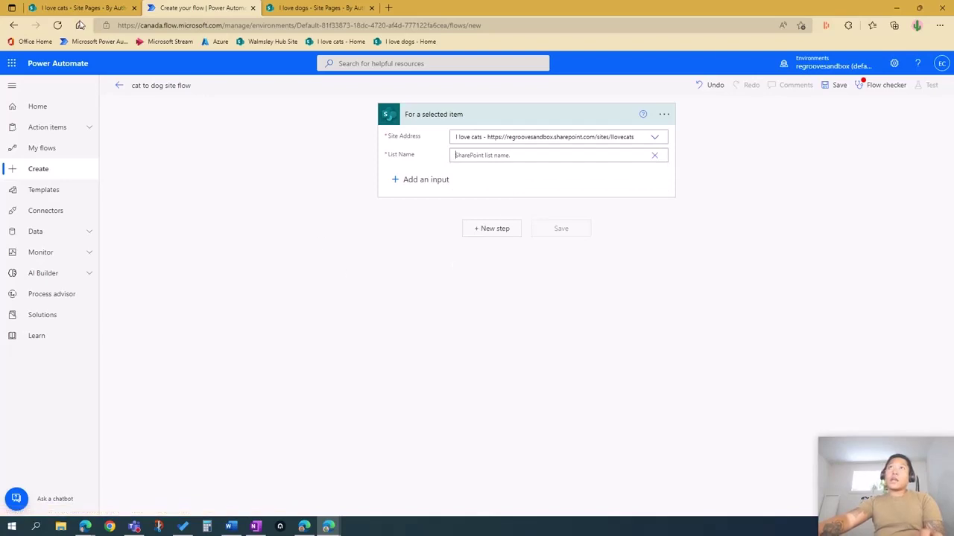
Step: Open the library settings of the I love cats Site Pages library and copy the list ID from the page's web address
left_click(78, 6)
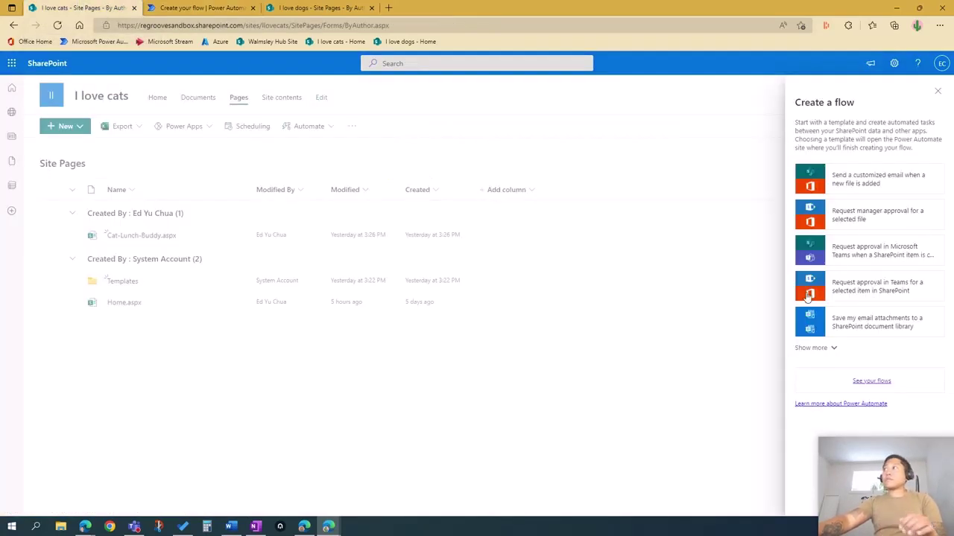
left_click(937, 91)
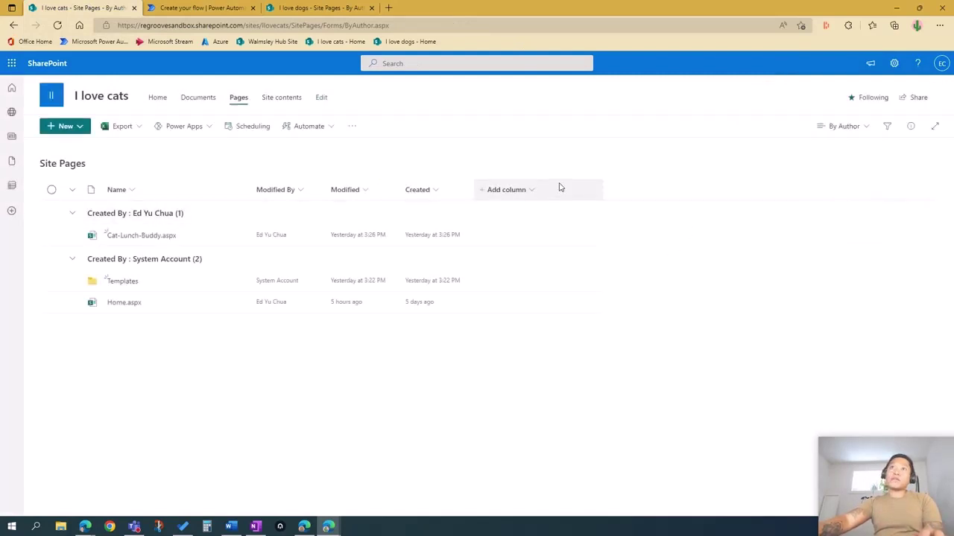
left_click(894, 63)
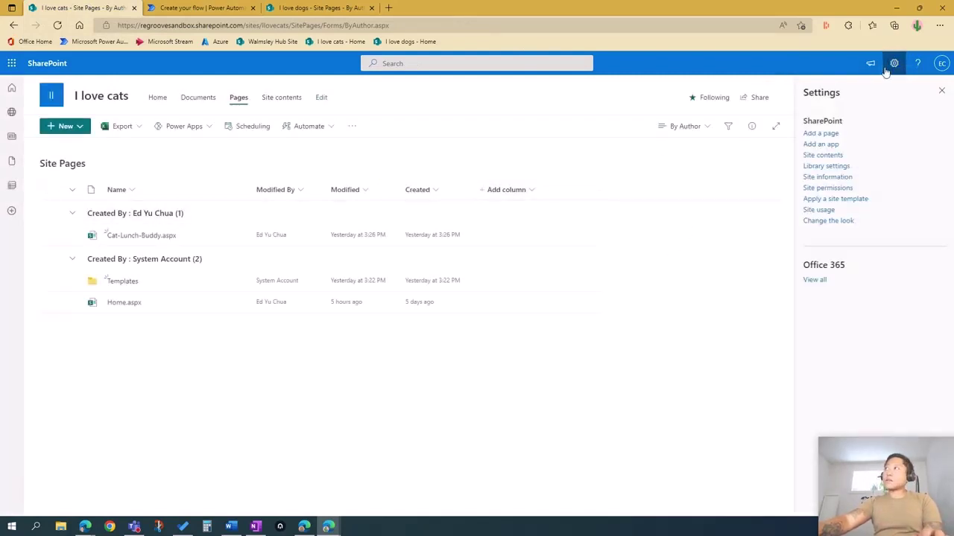
left_click(826, 167)
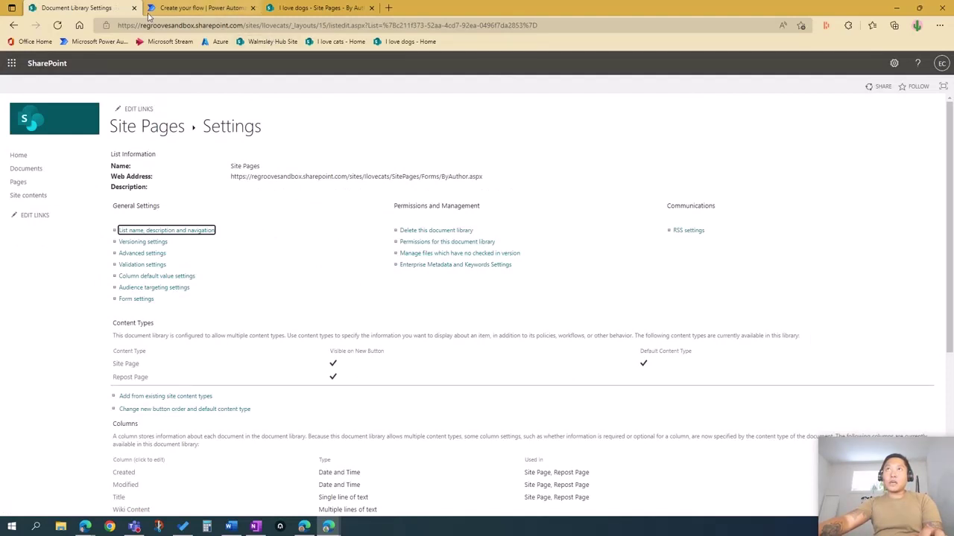
left_click(384, 24)
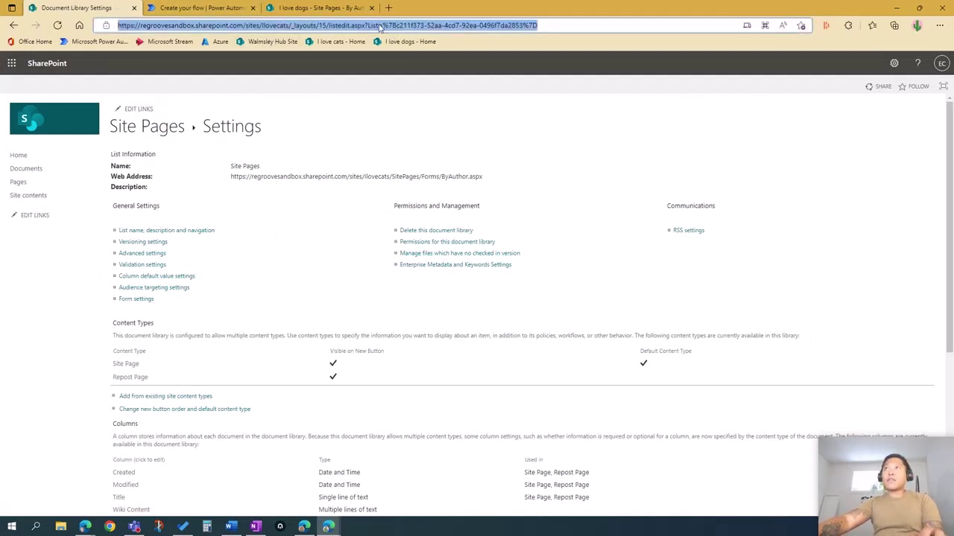
left_click(375, 25)
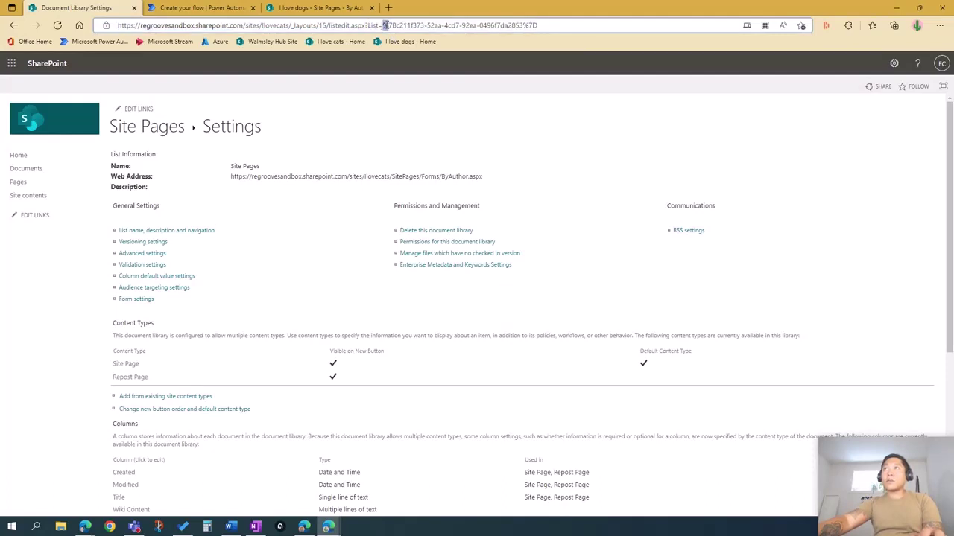
left_click_drag(384, 25, 548, 25)
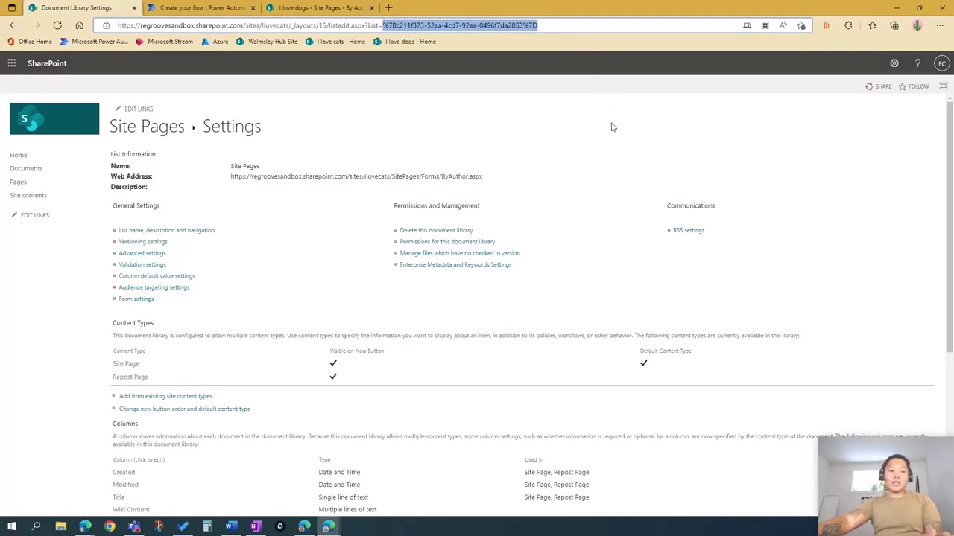
Step: Set the trigger's list name to the copied ID c211f373-52aa-4cd7-92ea-0496f7da2853, stripped of its %7B and %7D codes, and copy the cleaned ID
left_click(198, 7)
left_click(496, 157)
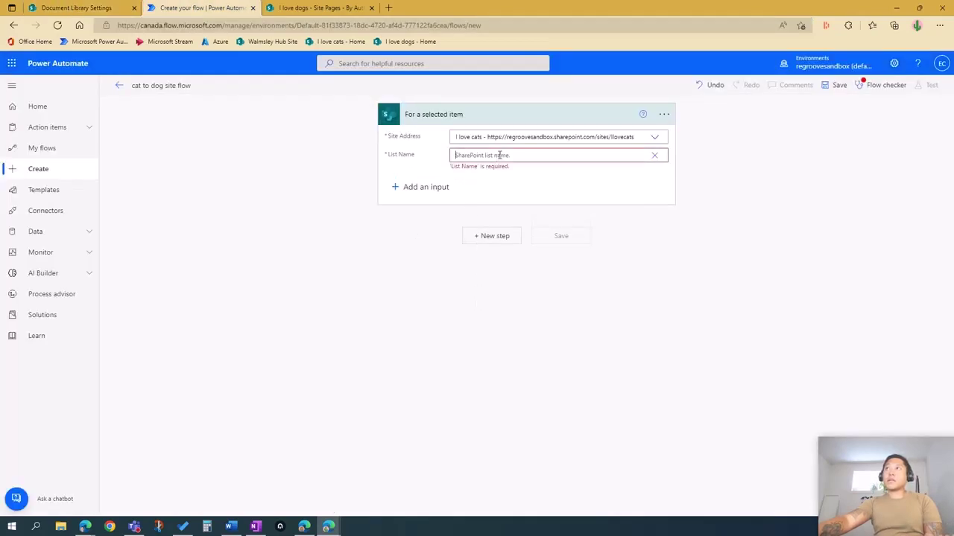
type("%7B211f373-52aa-4cd7-92ea-0496f7da2853%7D")
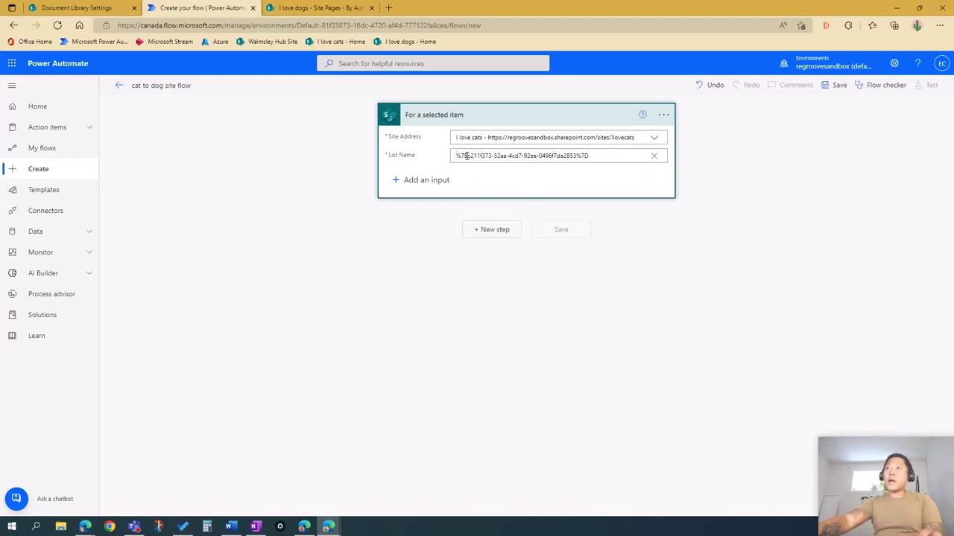
left_click_drag(467, 155, 455, 155)
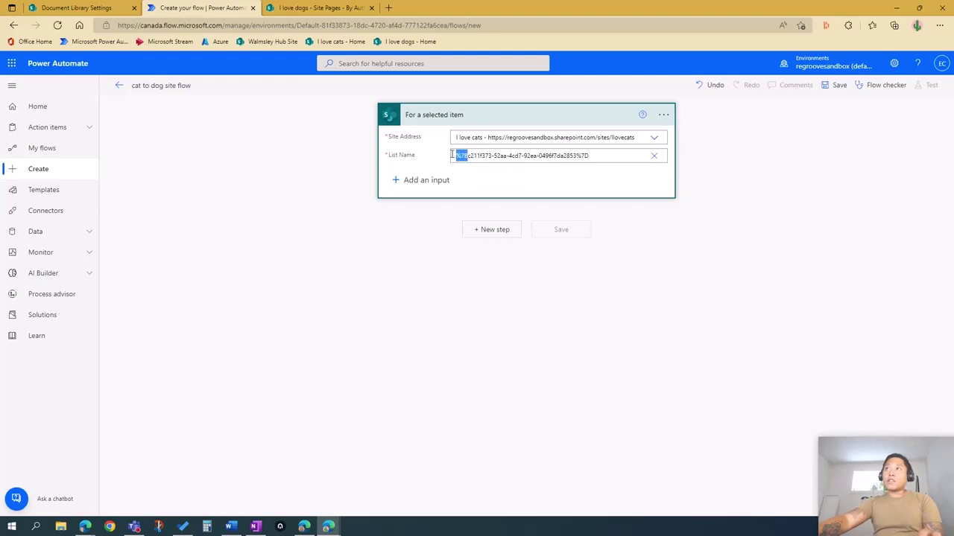
key("BackSpace")
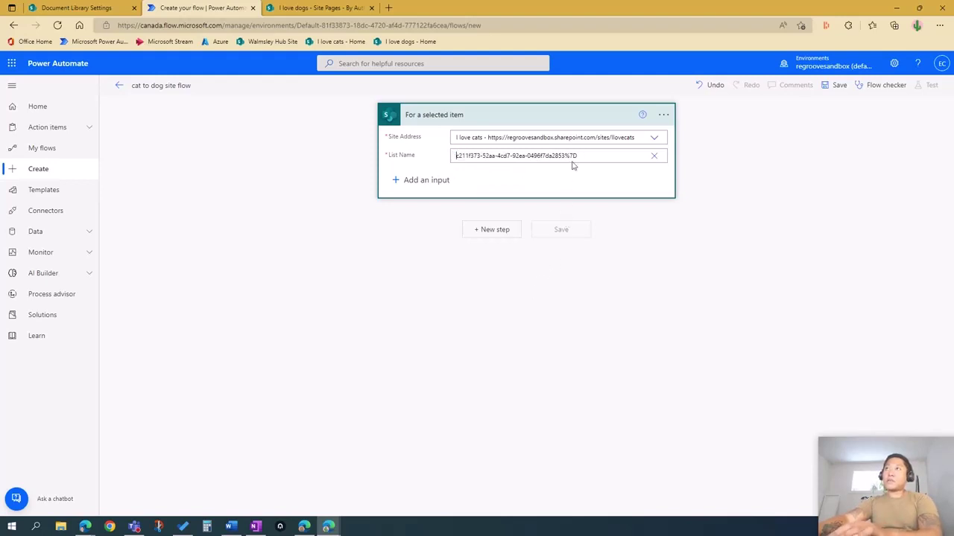
left_click_drag(576, 155, 403, 164)
key("ctrl+c")
key("BackSpace")
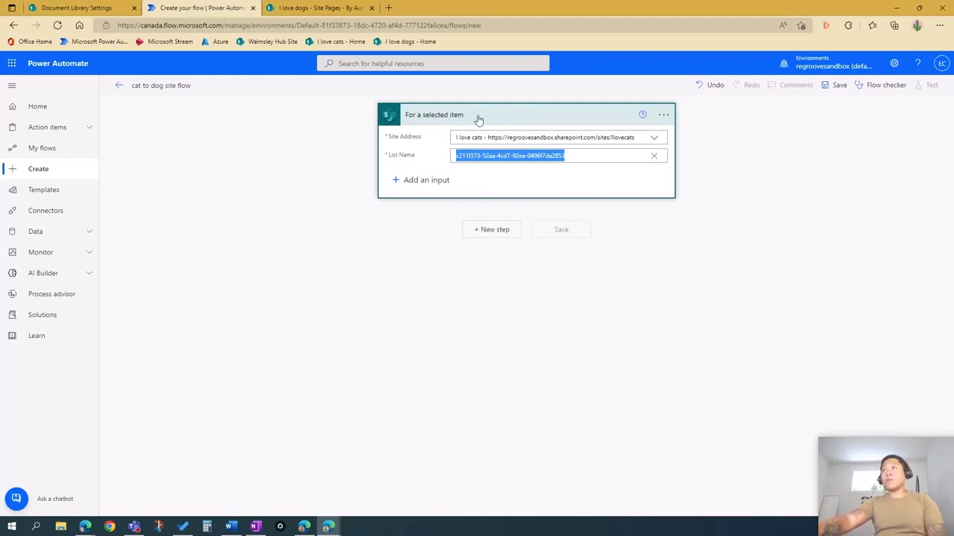
Step: Add a text input to the trigger with the prompt "Site Url"
left_click(423, 180)
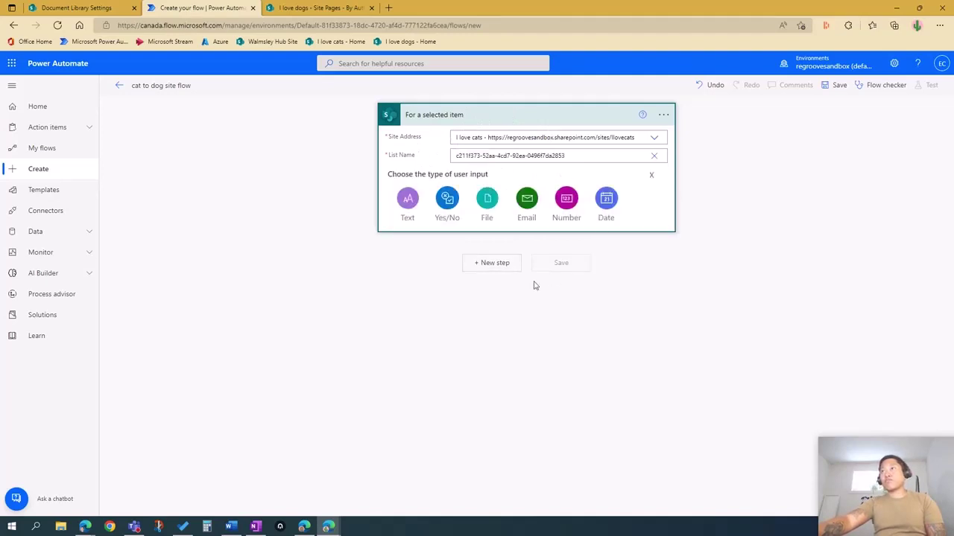
left_click(407, 198)
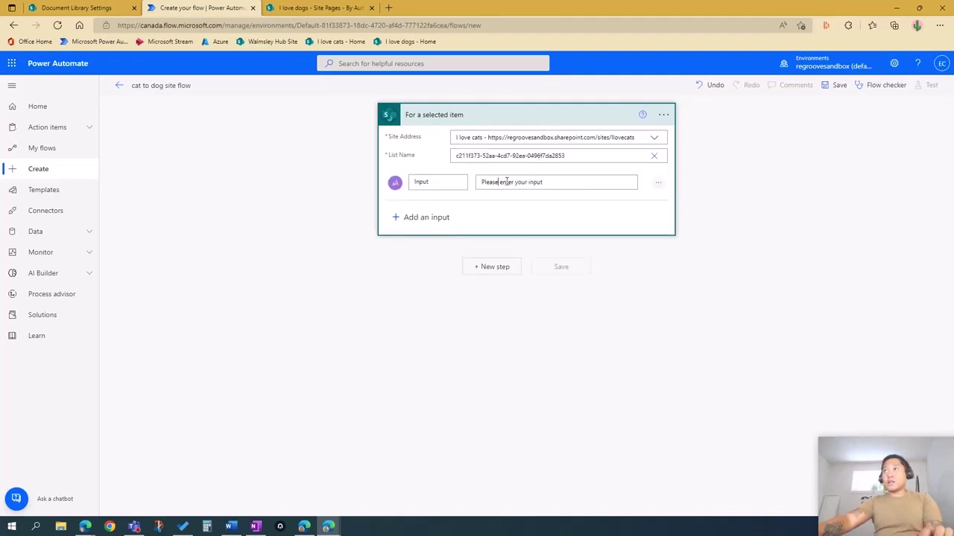
left_click(506, 181)
type("Site")
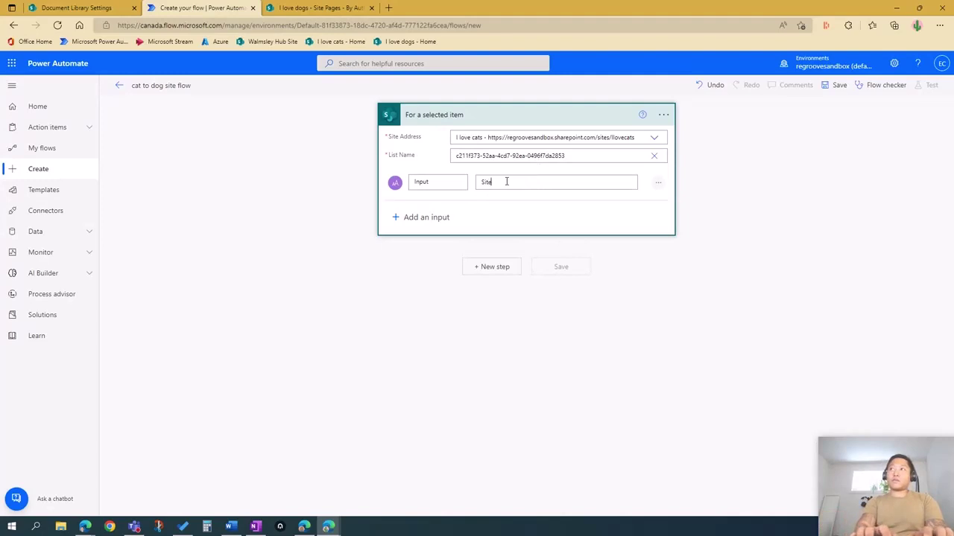
type(" Url")
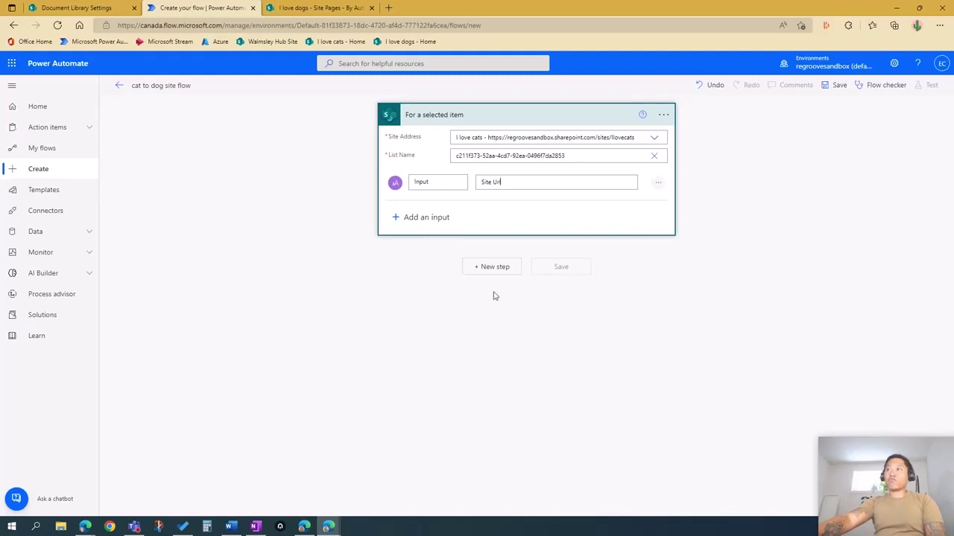
Step: Add the SharePoint "Get item" action as the step after the trigger
left_click(486, 269)
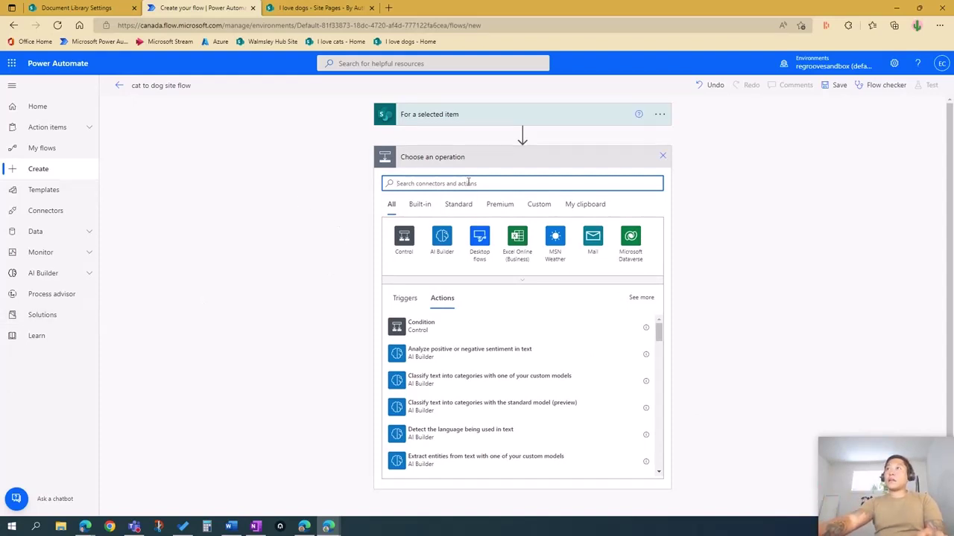
type("get i")
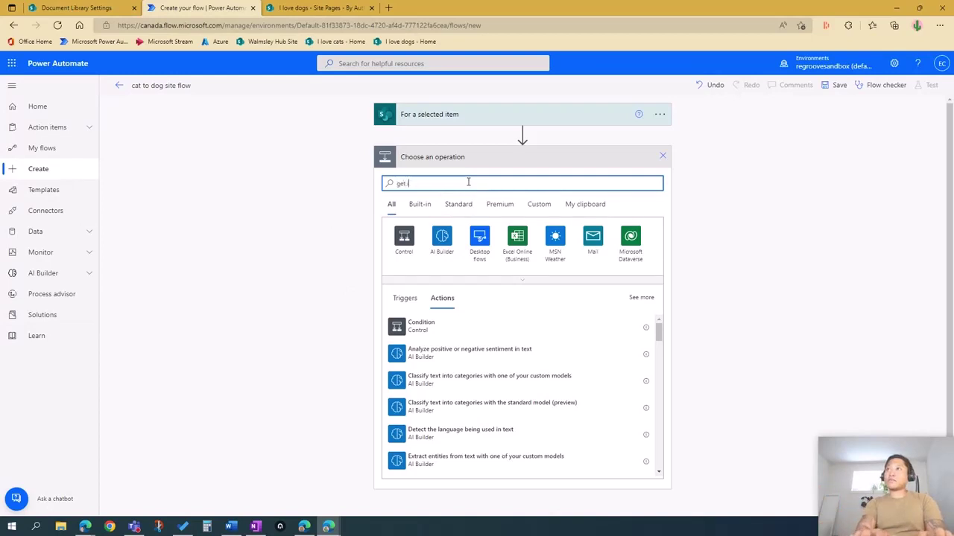
type("te")
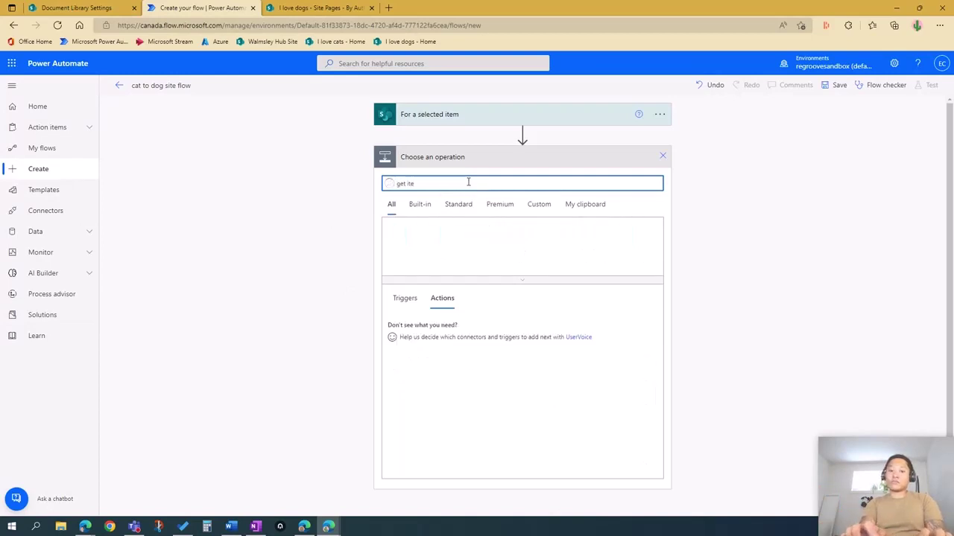
type("m")
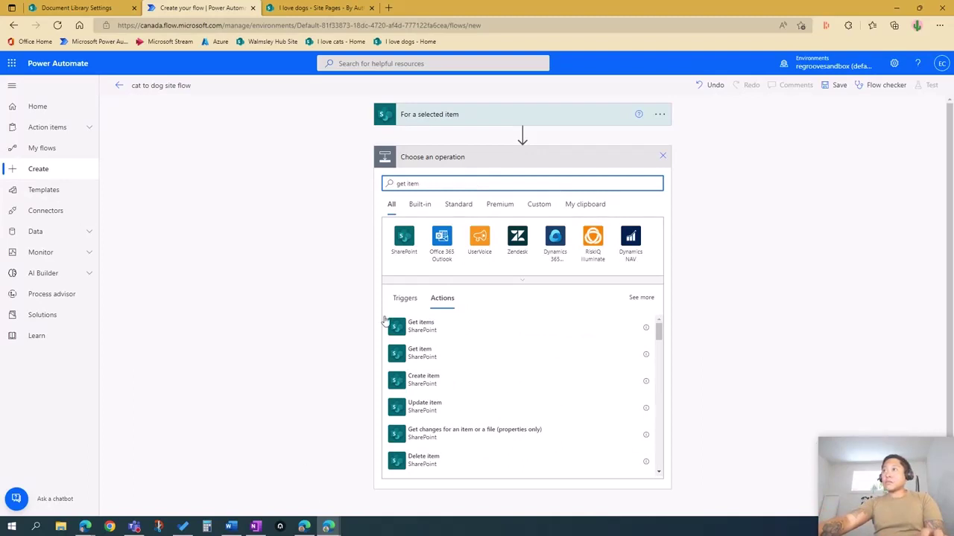
left_click(513, 340)
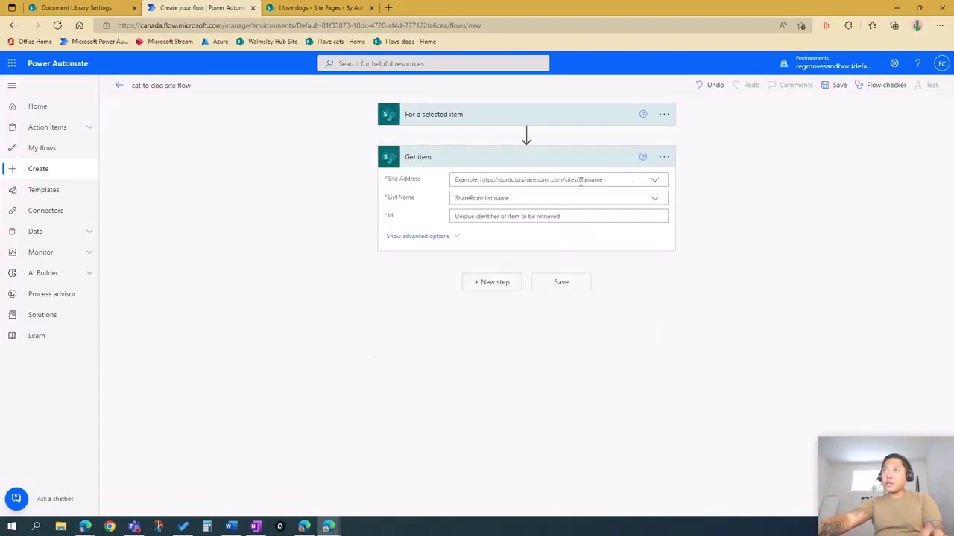
Step: Set the Get item action's site address to I love cats and its list name to c211f373-52aa-4cd7-92ea-0496f7da2853
left_click(654, 180)
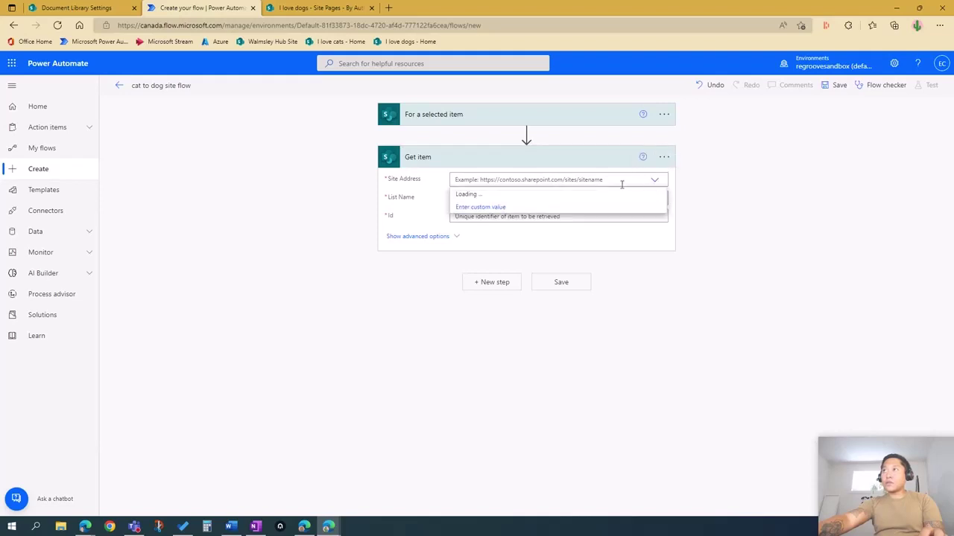
left_click(578, 194)
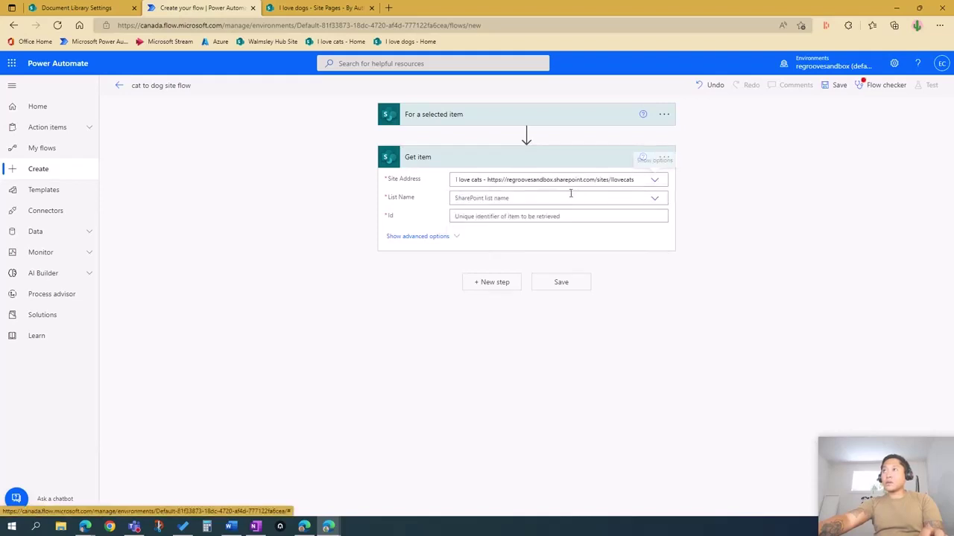
left_click(460, 197)
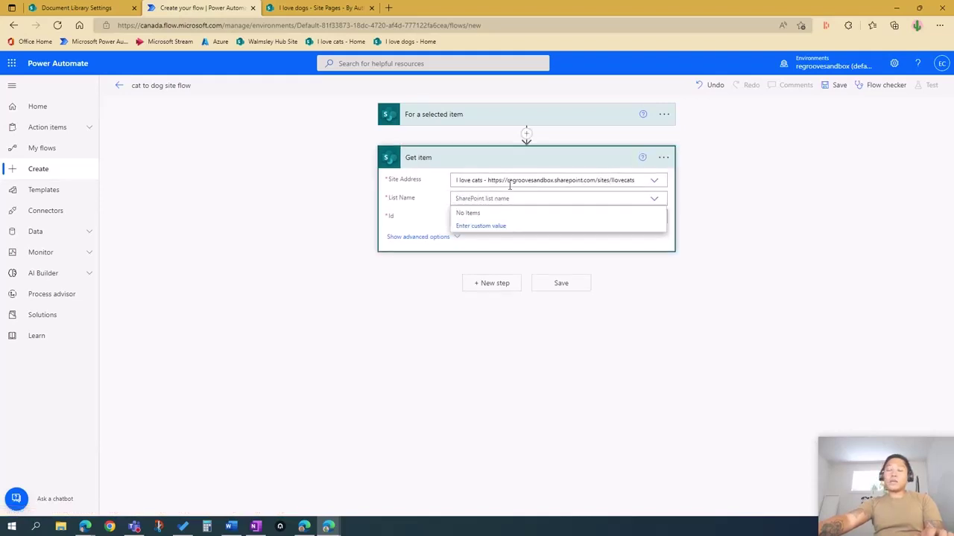
type("a211f373-52aa-4cd7-92ea-0496f7da2853")
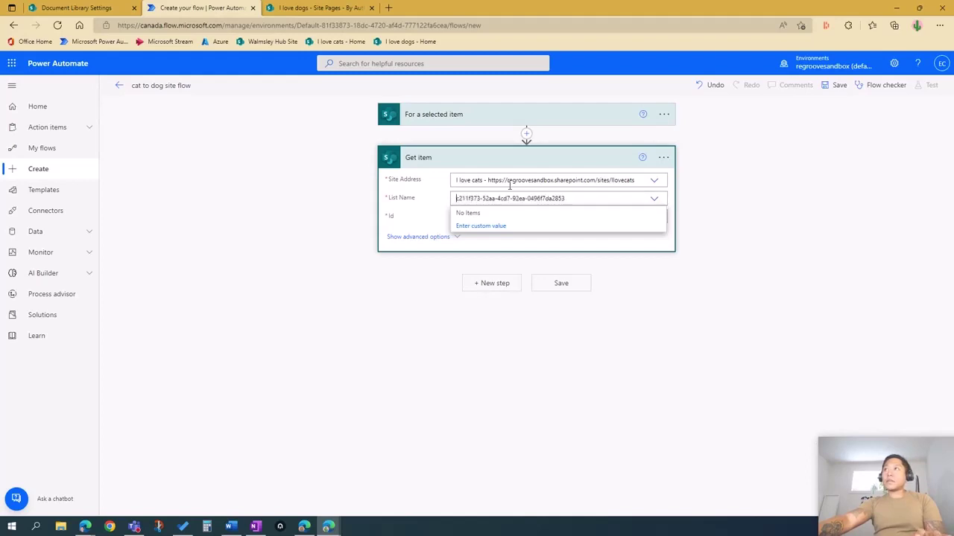
Step: Re-enter the Get item action's list name as the custom value c211f373-52aa-4cd7-92ea-0496f7da2853
left_click(483, 227)
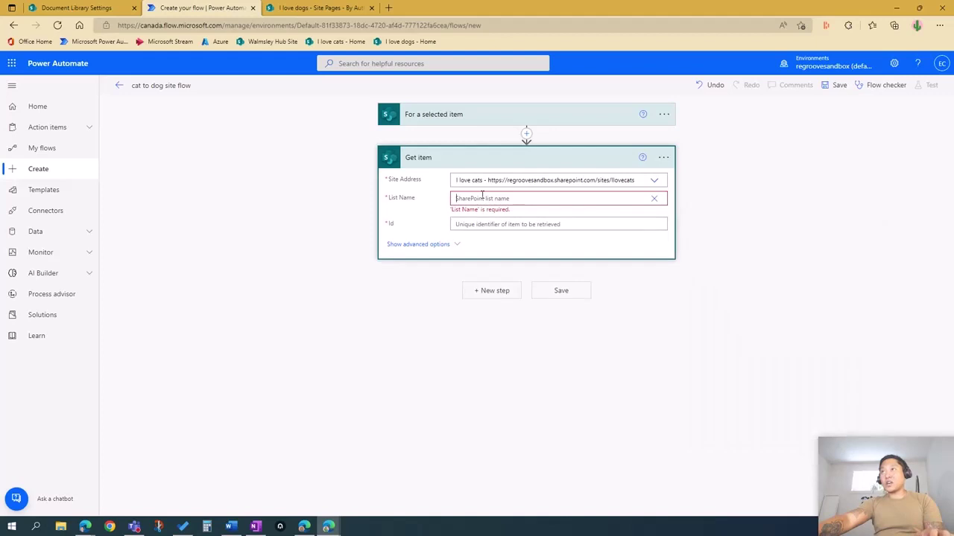
left_click(482, 197)
key("ctrl+v")
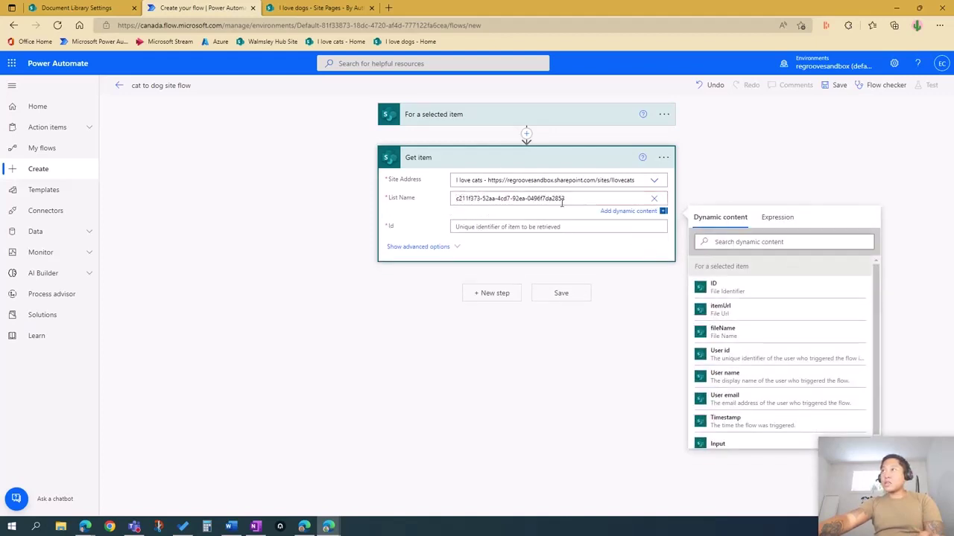
Step: Set the Get item action's Id to the trigger's ID value, save the flow and expand the trigger
left_click(471, 228)
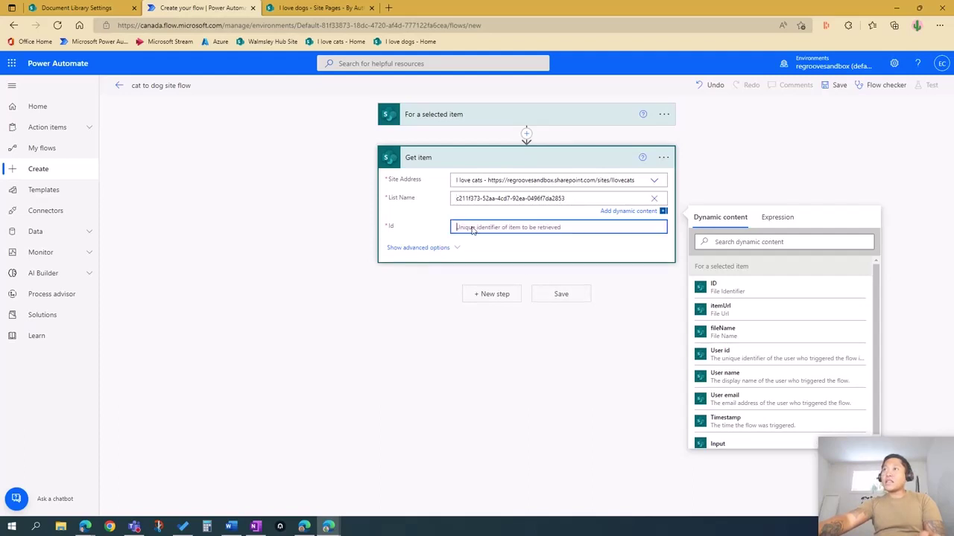
left_click(720, 308)
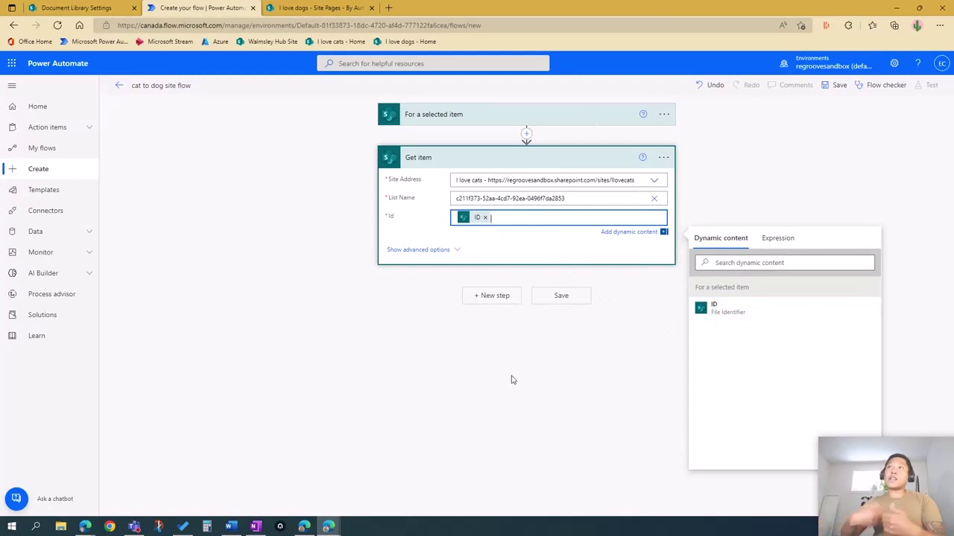
left_click(559, 298)
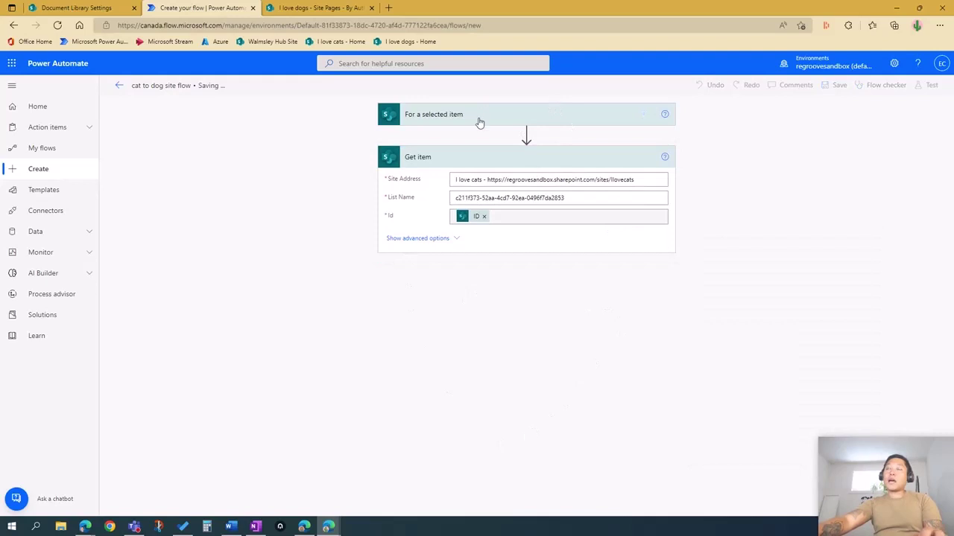
left_click(454, 116)
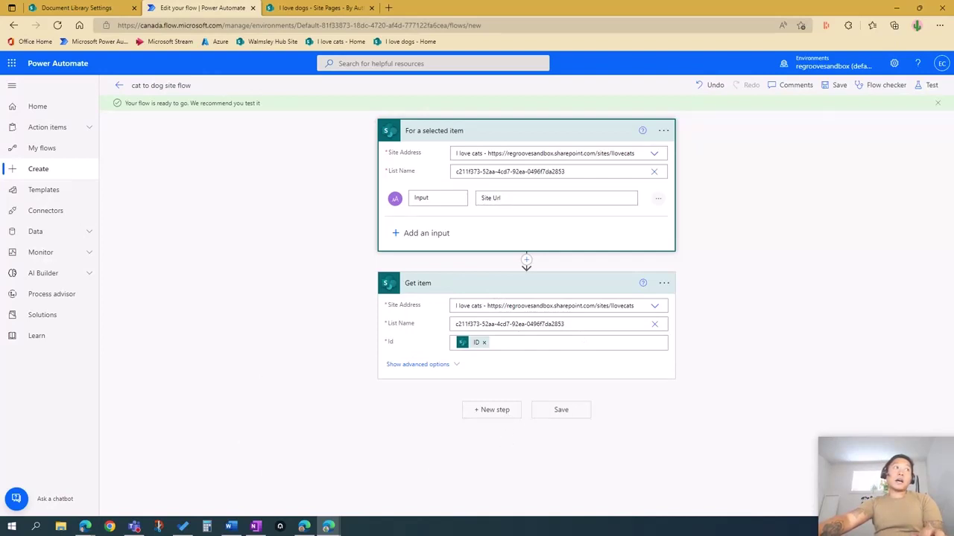
Step: Add the SharePoint "Get file properties" action as the step after Get item
left_click(490, 411)
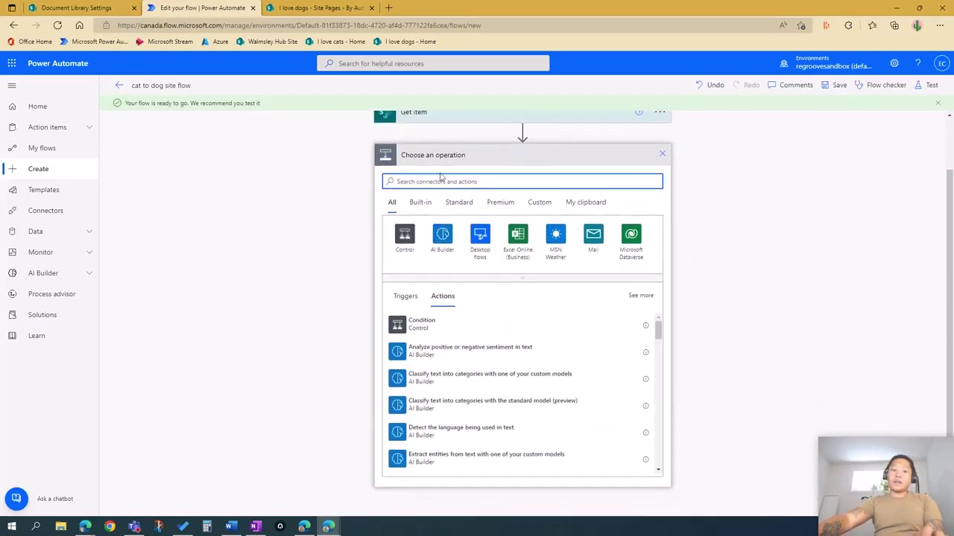
type("get file properties")
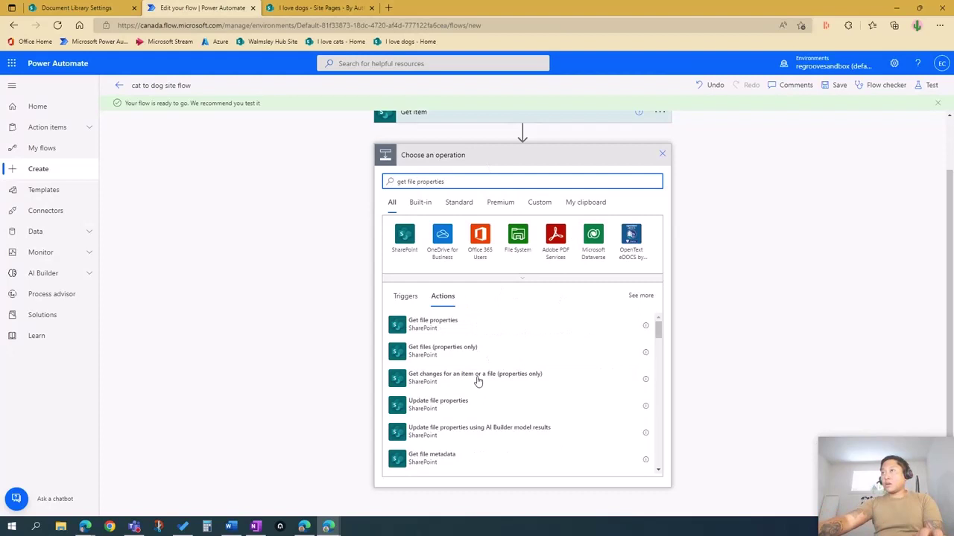
left_click(433, 324)
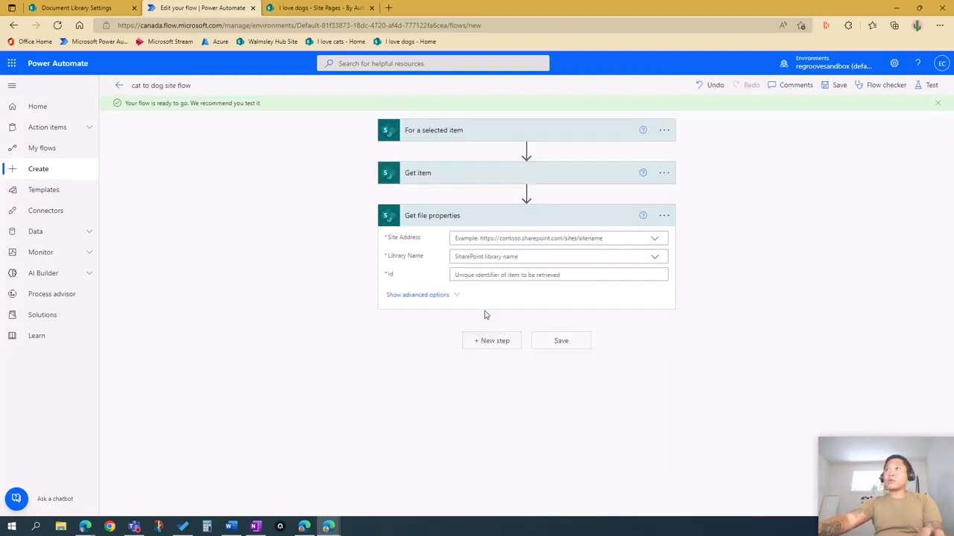
Step: Set the Get file properties action's site address to I love cats and its library name to the custom value c211f373-52aa-4cd7-92ea-0496f7da2853
left_click(654, 239)
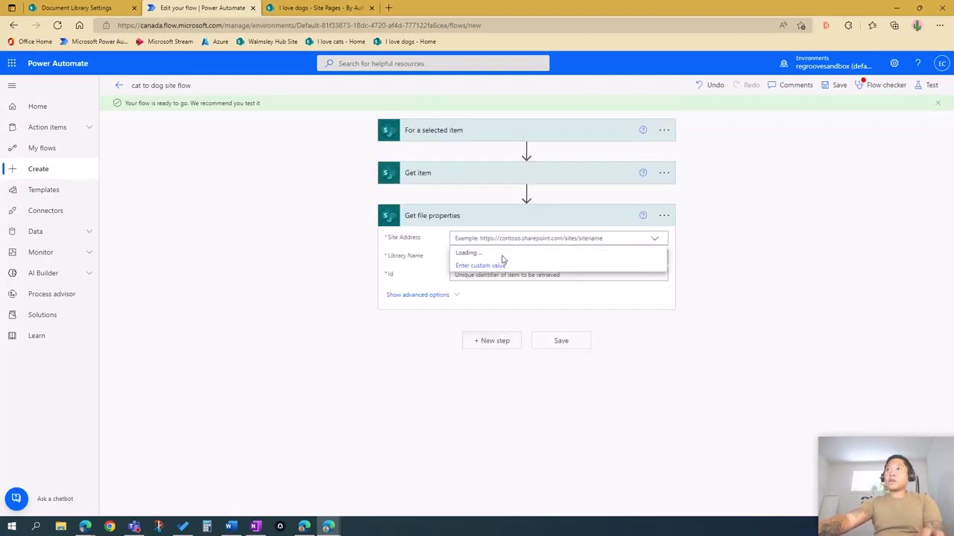
left_click(509, 253)
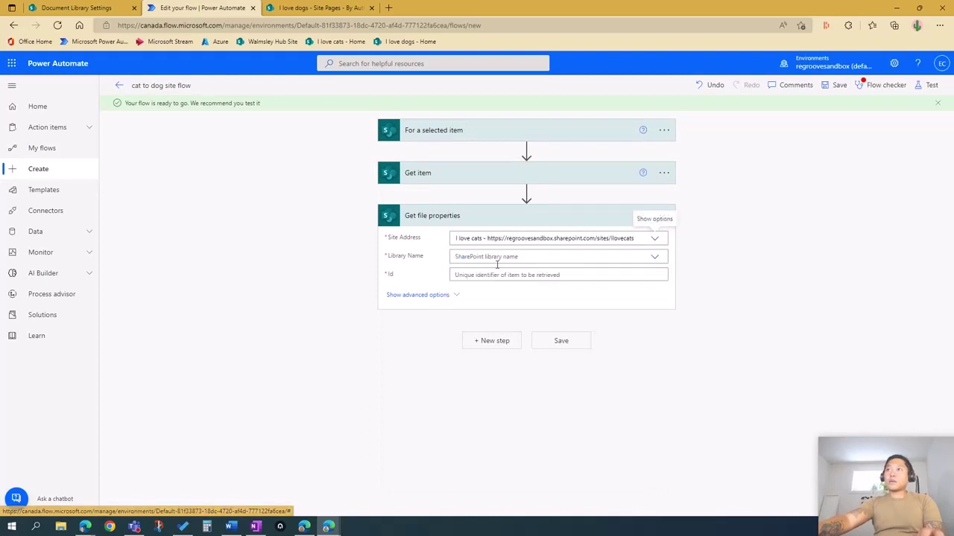
left_click(580, 256)
type("e211f373-52aa-4cd7-92ea-0496f7da2853")
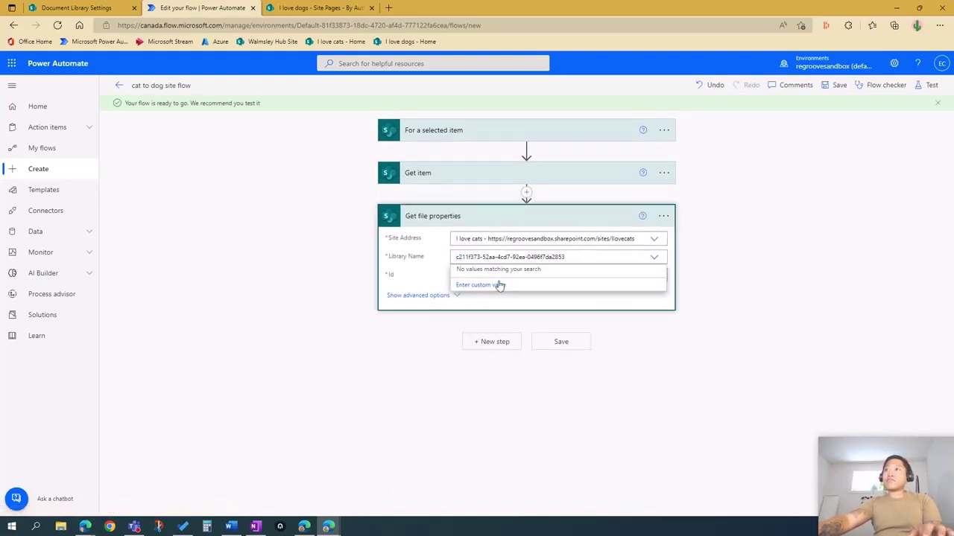
left_click(484, 286)
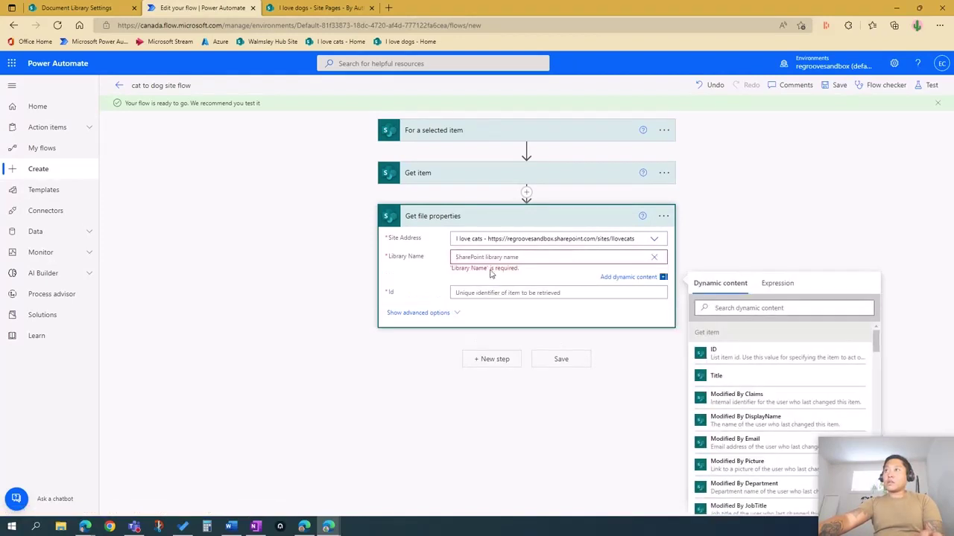
type("c211f373-52aa-4cd7-92ea-0496f7da2853")
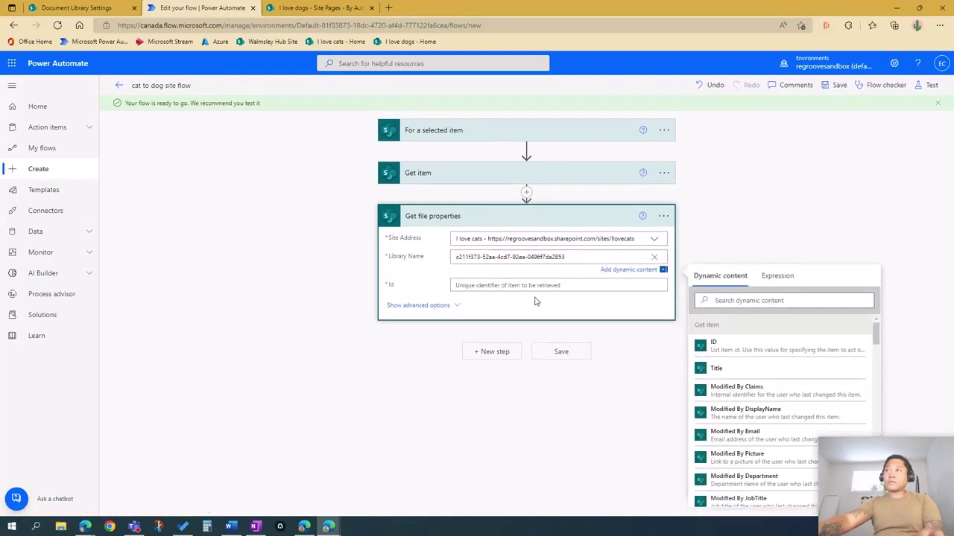
Step: Set the Get file properties action's Id to the trigger's ID value and save the flow
left_click(467, 287)
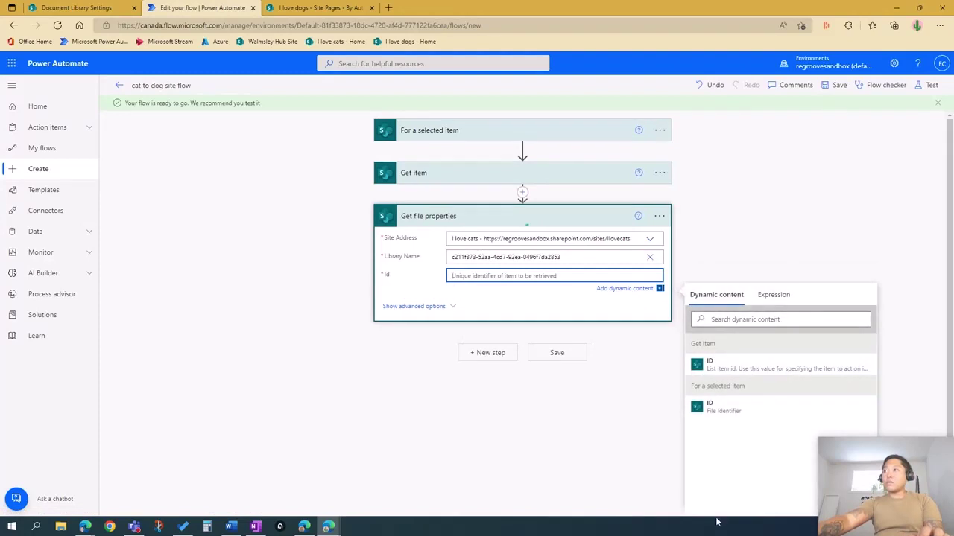
left_click(710, 408)
left_click(534, 429)
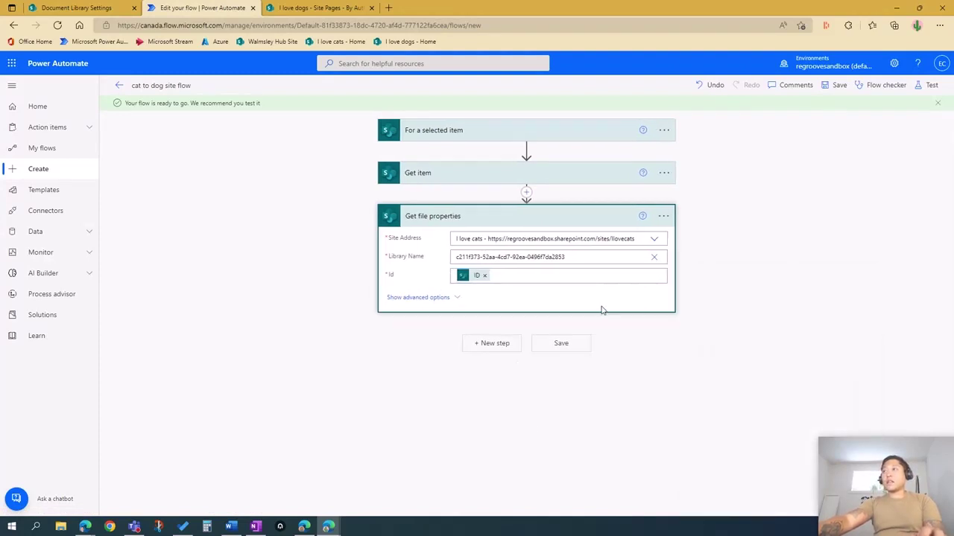
left_click(564, 347)
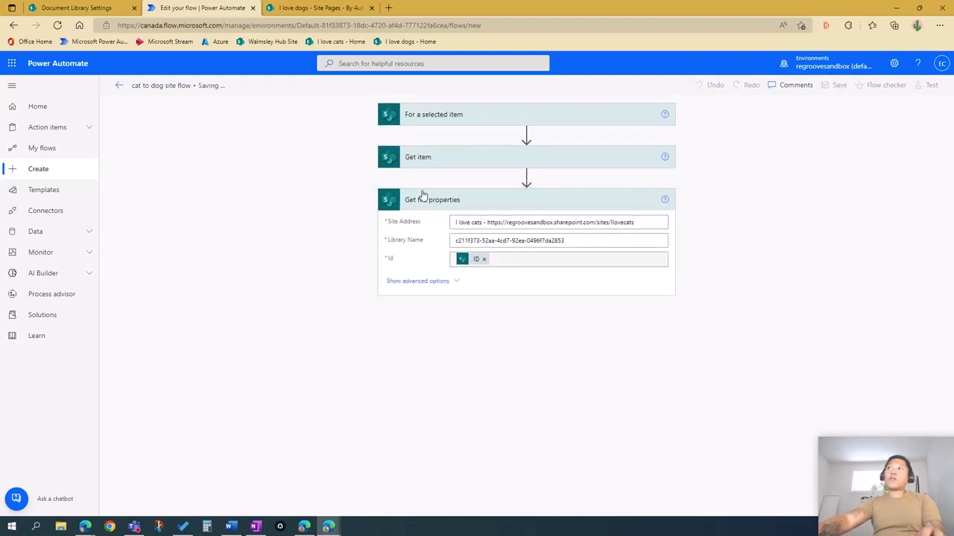
Step: Expand the trigger and the Get item action to review their settings alongside Get file properties
left_click(488, 115)
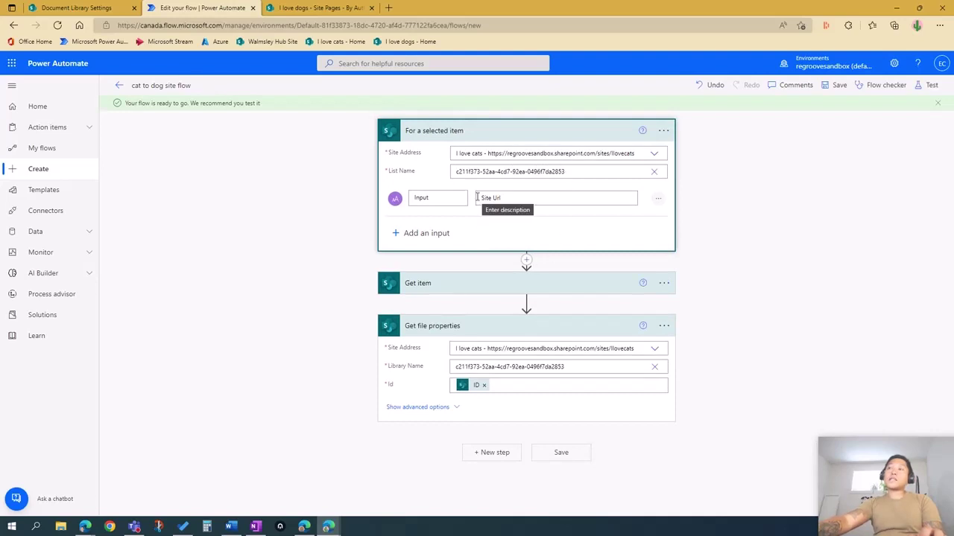
left_click(497, 289)
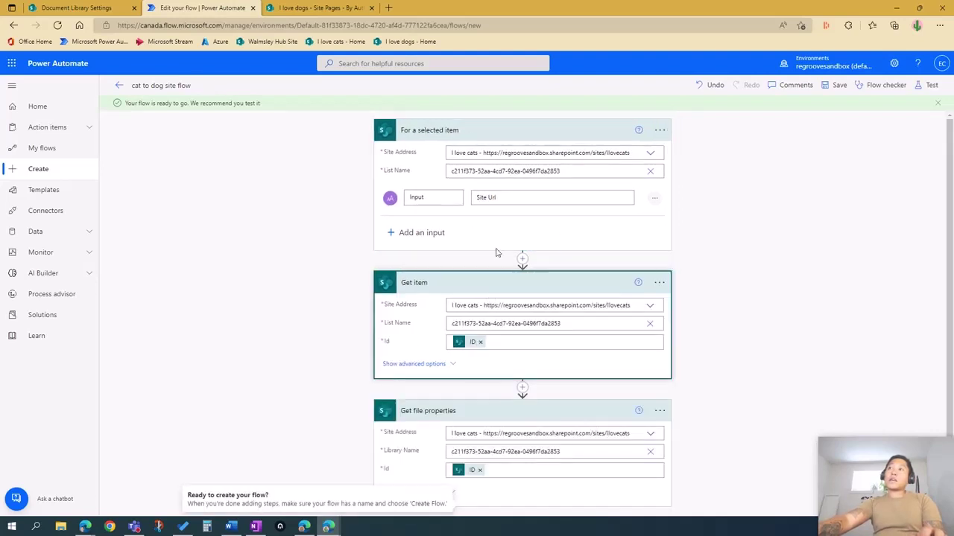
scroll(568, 330, "down", 1)
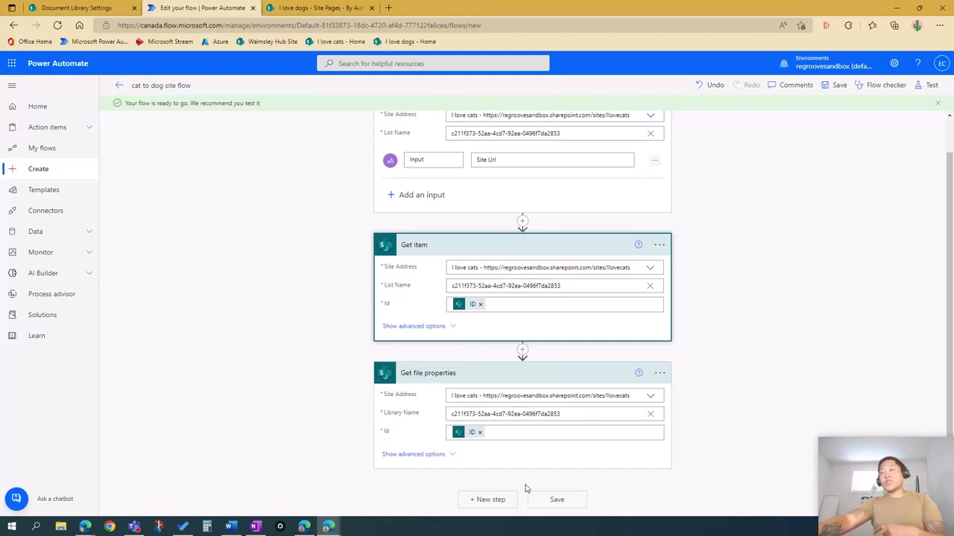
Step: Add the SharePoint "Copy file" action as the step after Get file properties
left_click(471, 502)
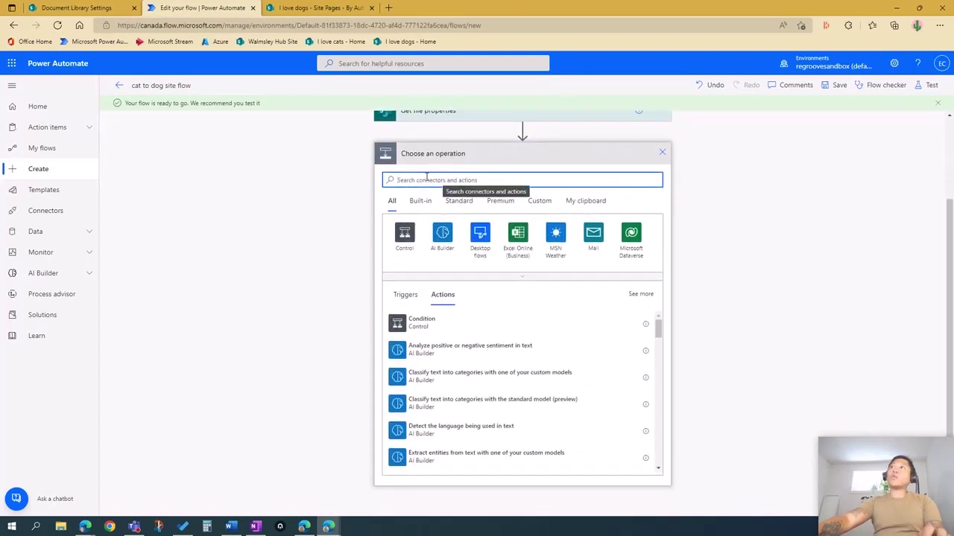
type("copy")
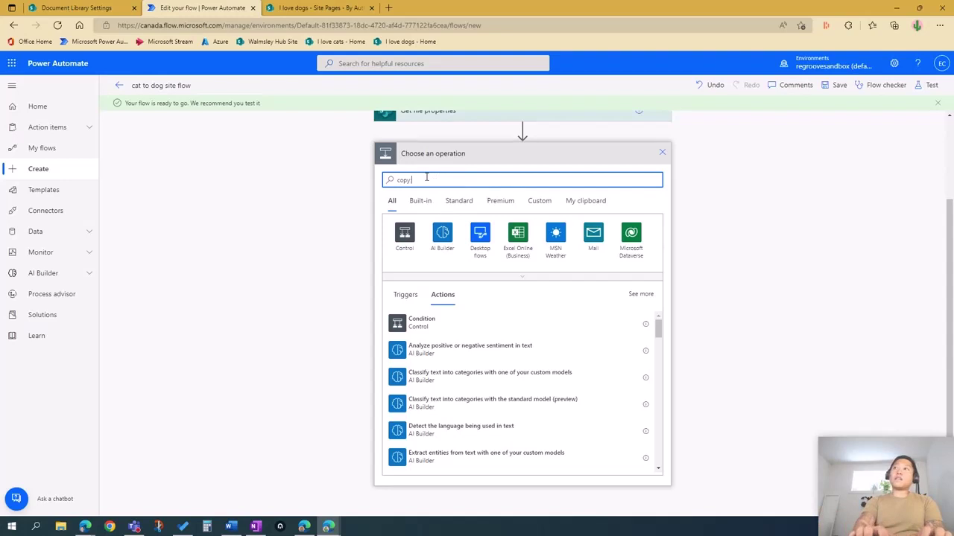
type(" file")
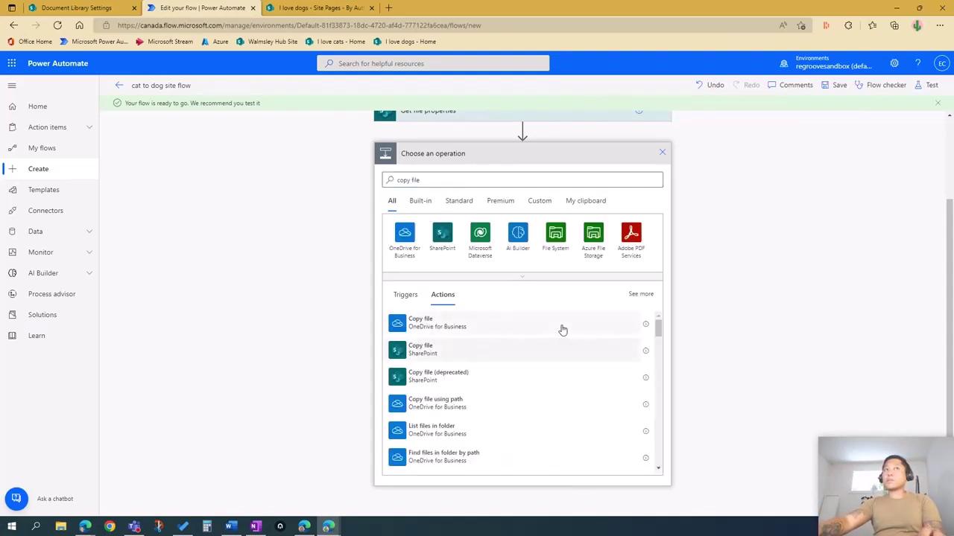
left_click(562, 349)
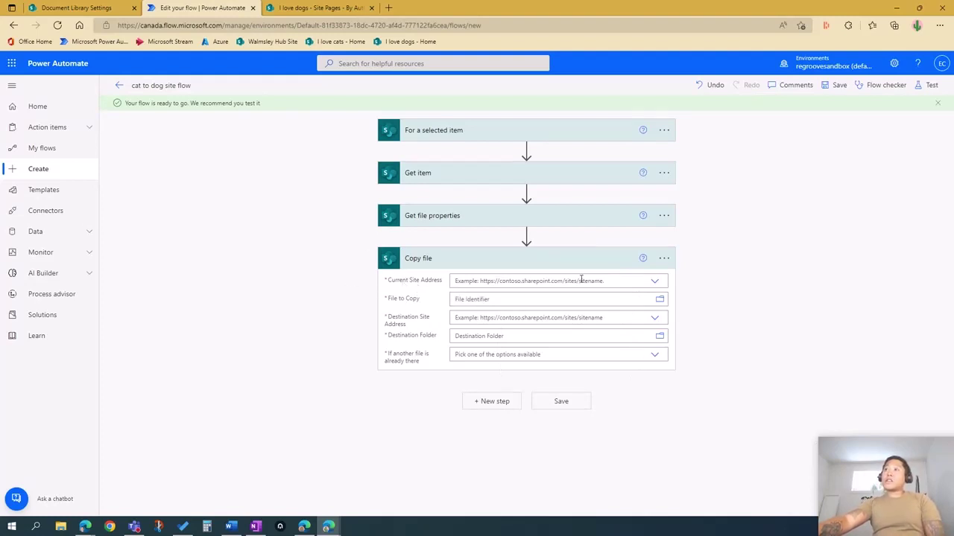
Step: Set the Copy file action's current site address to I love cats and its file to copy to /SitePages/Templates/Cat-Lunch-Buddy.aspx
left_click(655, 281)
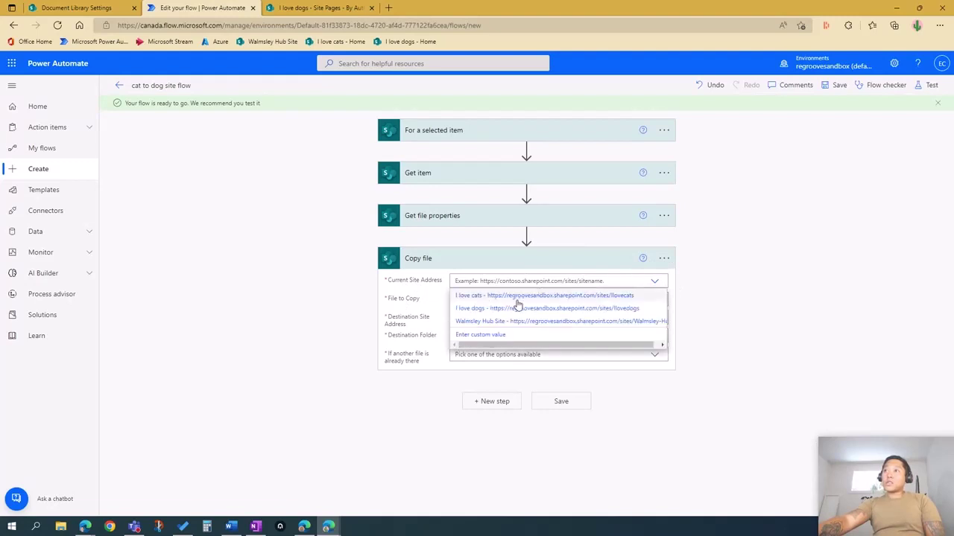
left_click(518, 296)
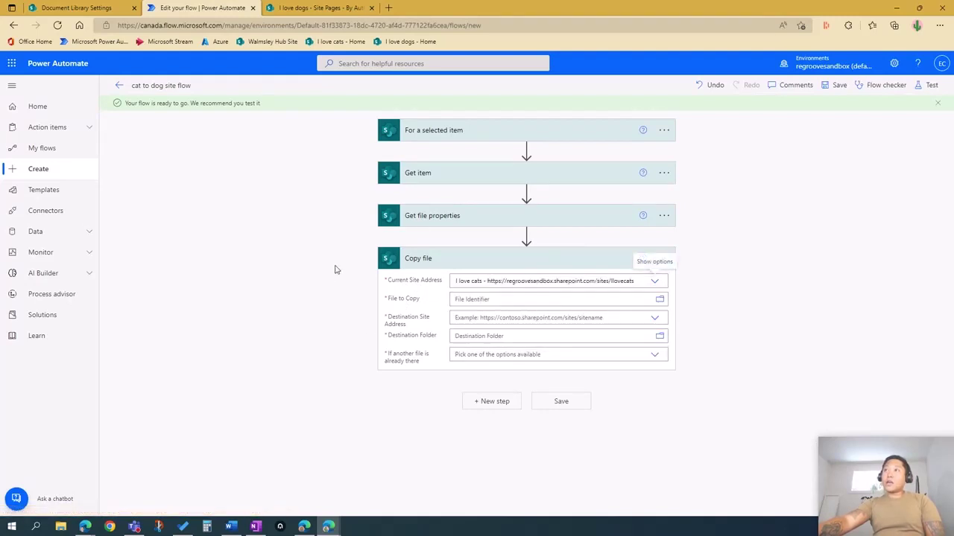
left_click(659, 300)
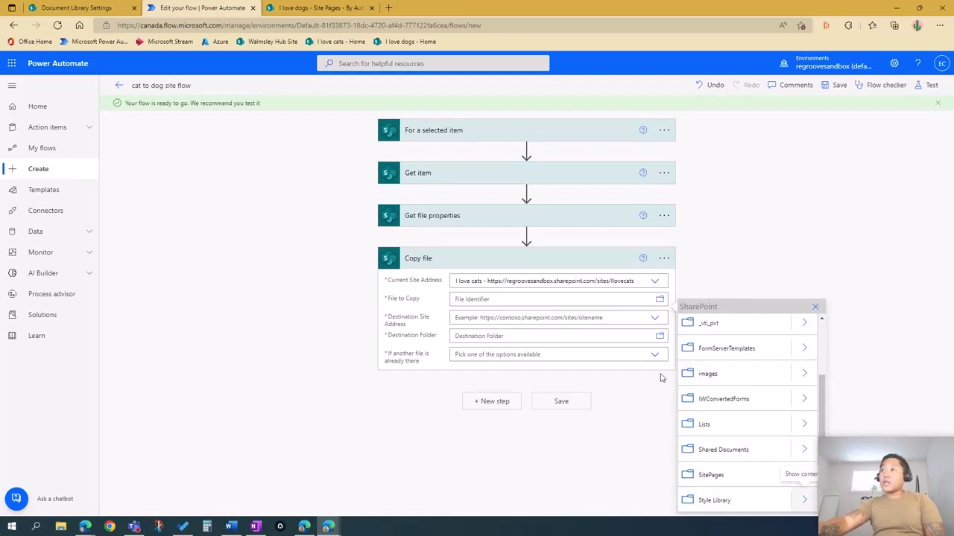
left_click(569, 297)
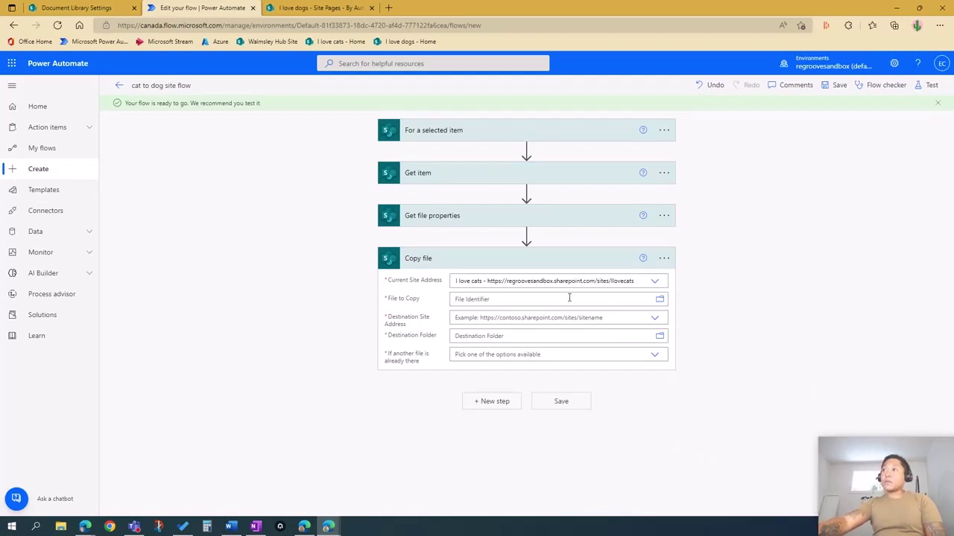
left_click(659, 300)
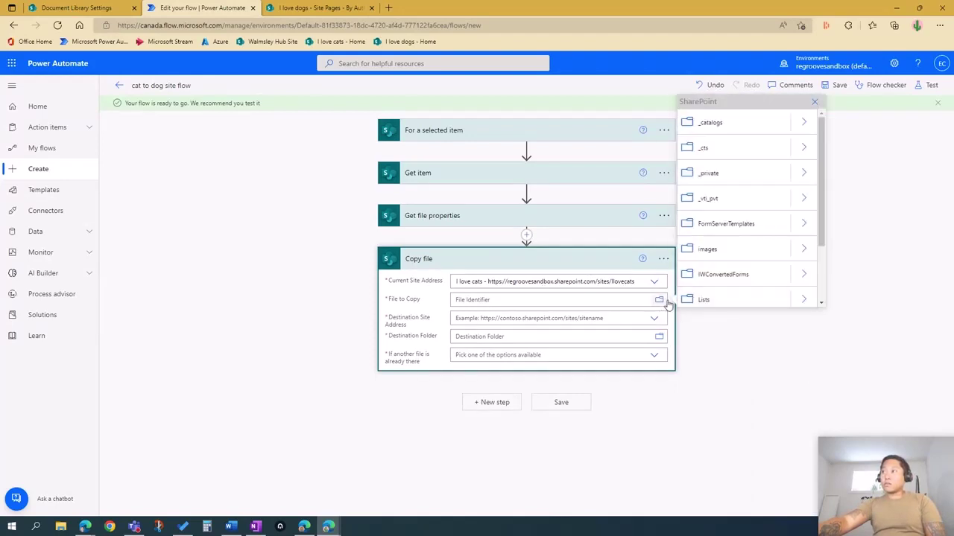
scroll(738, 253, "down", 3)
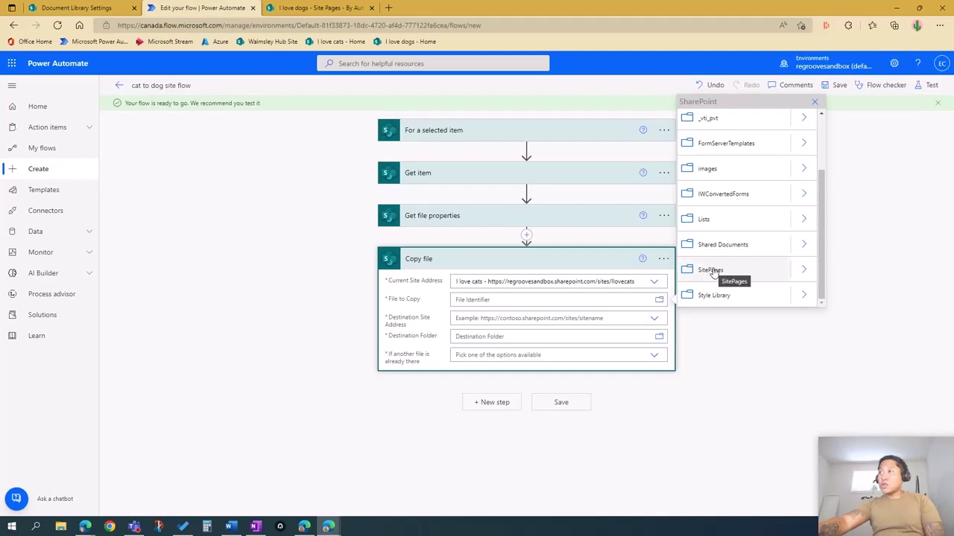
left_click(804, 271)
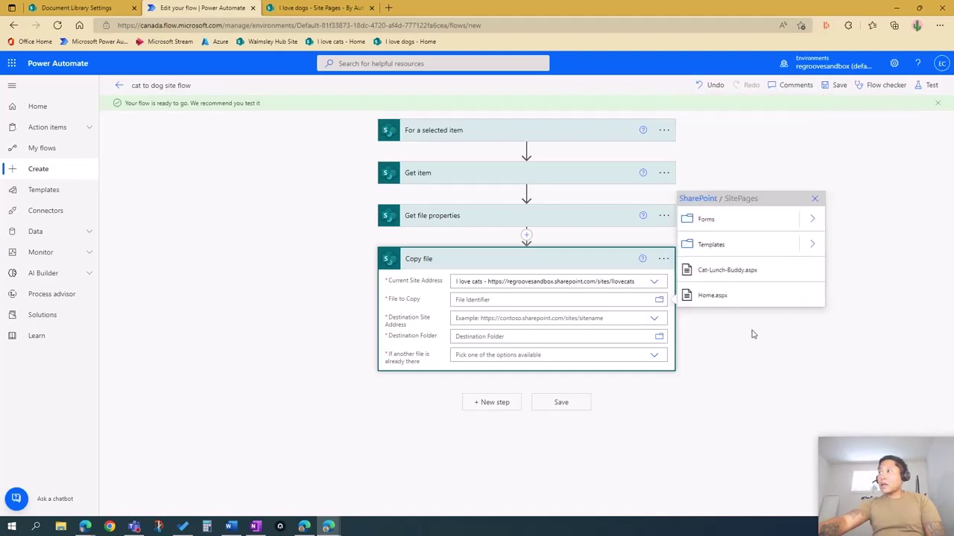
left_click(816, 246)
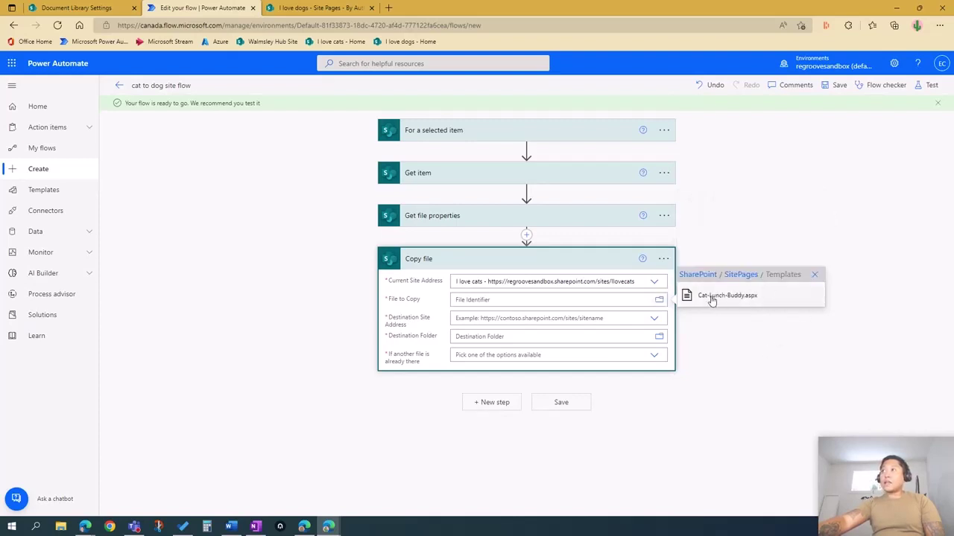
left_click(711, 298)
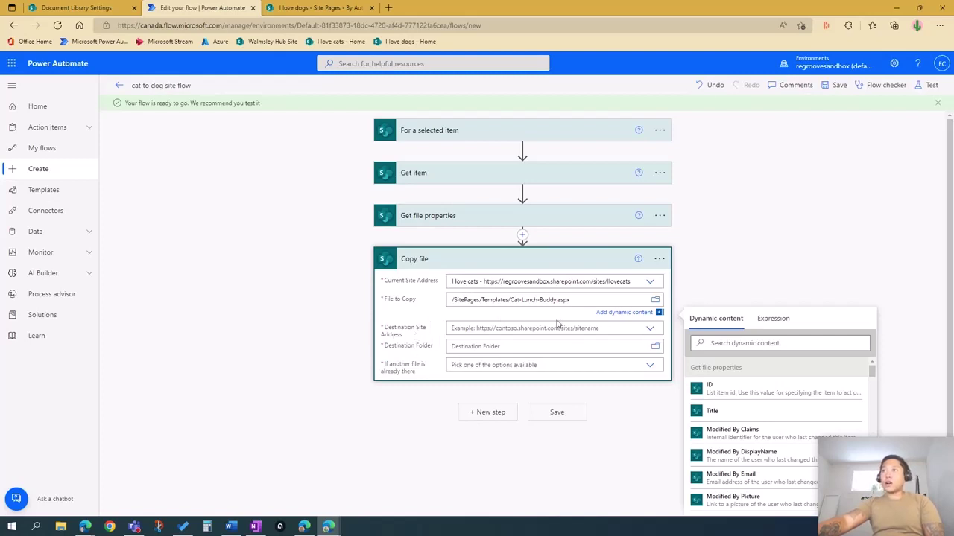
Step: Set the Copy file action's destination site address to I love dogs
left_click(652, 329)
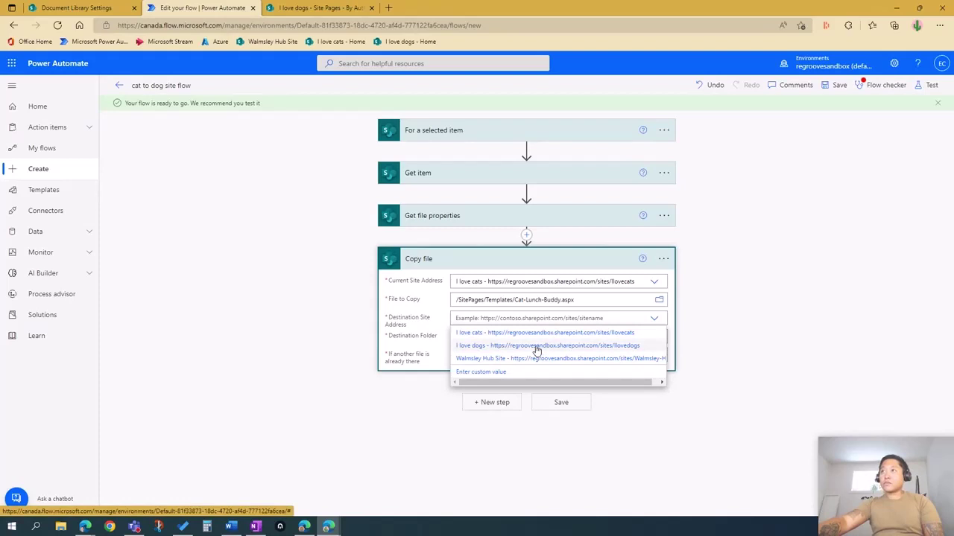
left_click(536, 345)
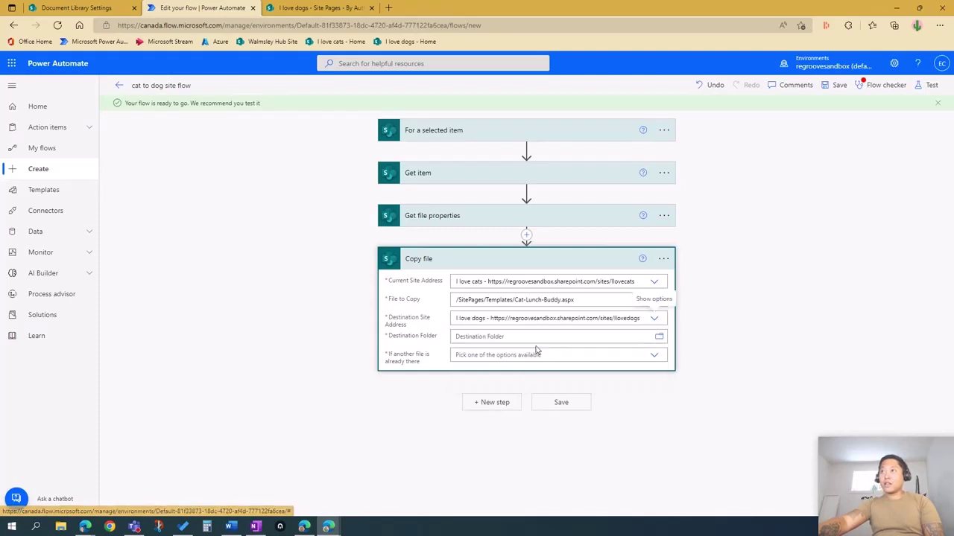
Step: Set the Copy file destination folder to /SitePages, choose Copy with a new name for existing files, and save the flow
left_click(468, 336)
type("/SitePa")
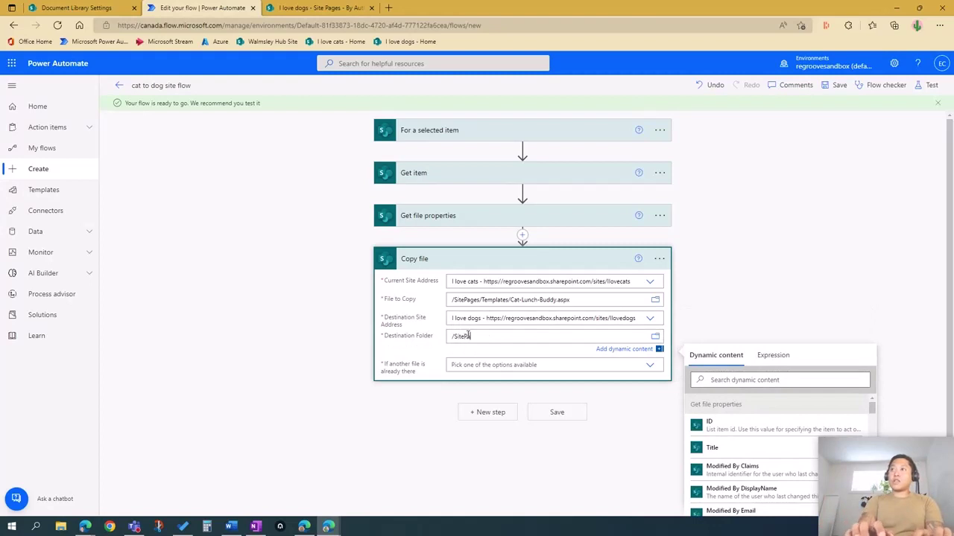
type("ges")
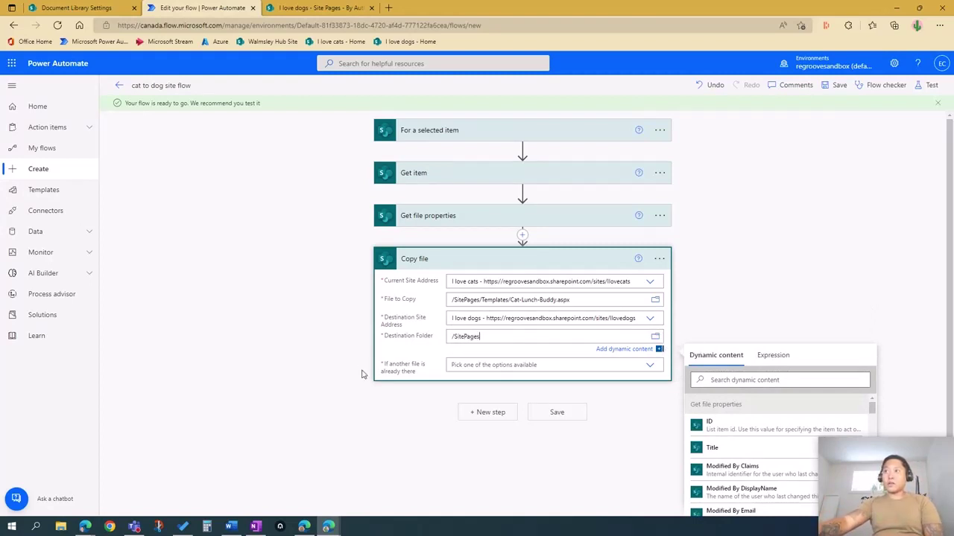
left_click(535, 363)
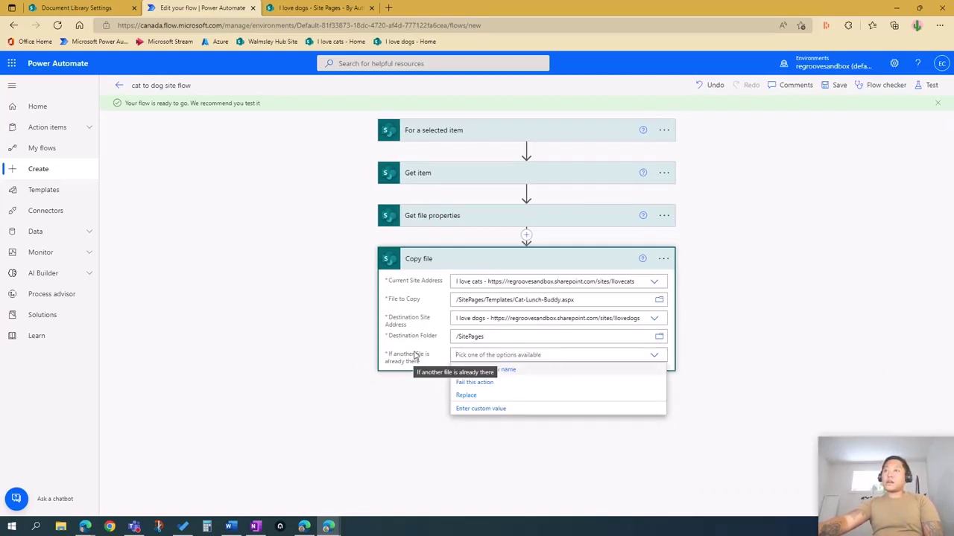
left_click(501, 371)
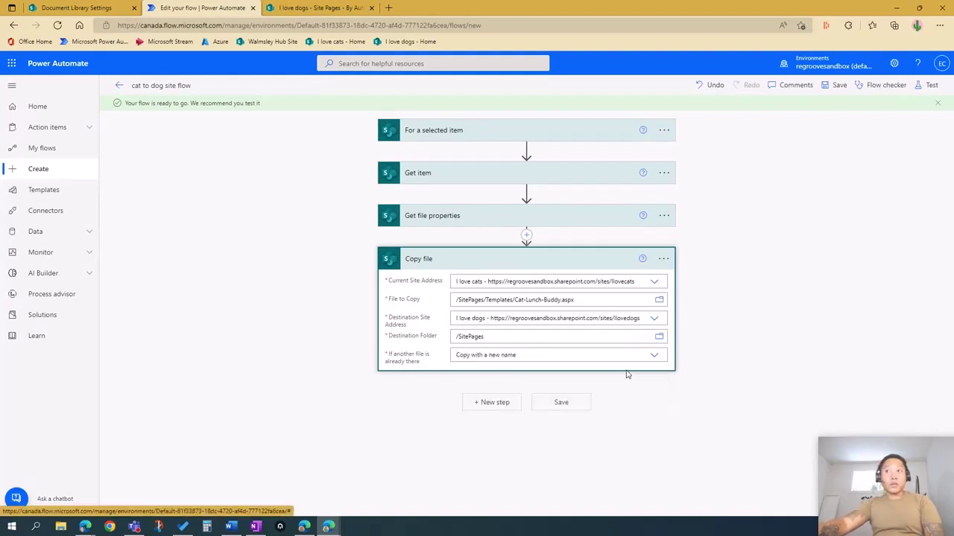
left_click(564, 405)
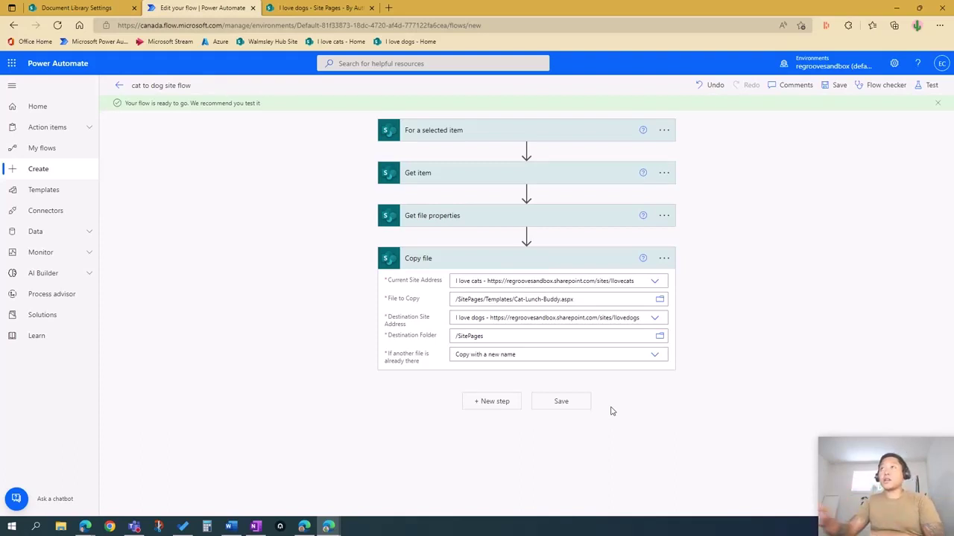
Step: Expand the trigger, Get item and Get file properties to review their settings alongside Copy file, and save the flow
left_click(499, 136)
left_click(472, 280)
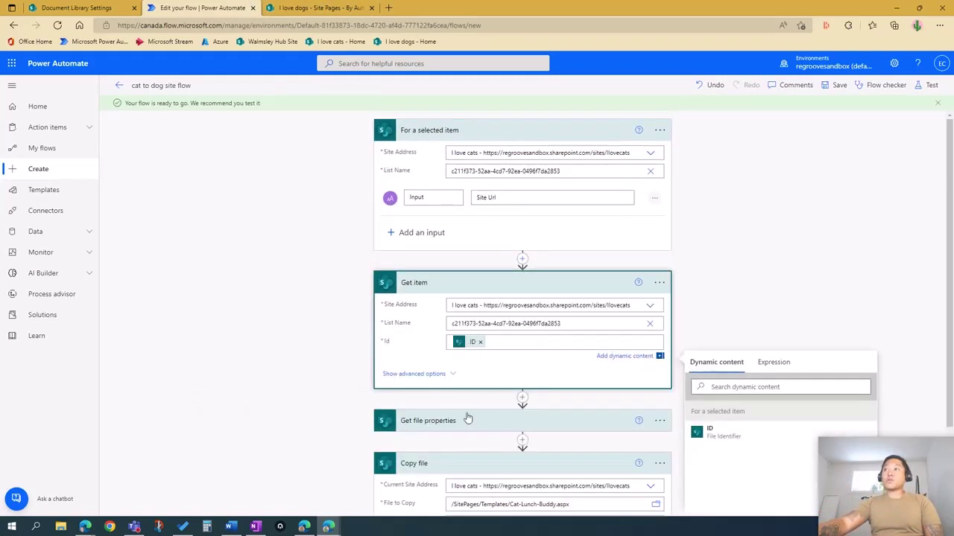
left_click(469, 313)
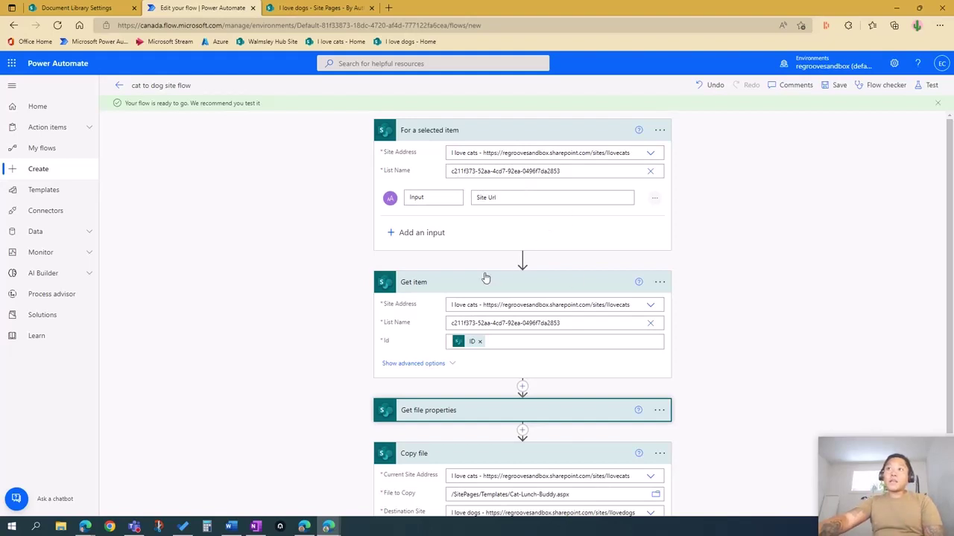
scroll(477, 224, "down", 2)
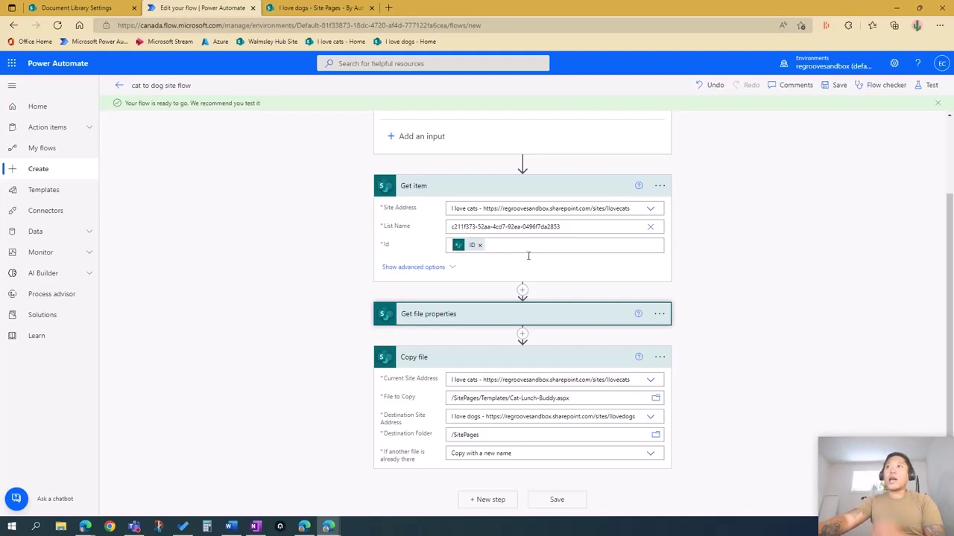
left_click(496, 313)
scroll(529, 325, "down", 1)
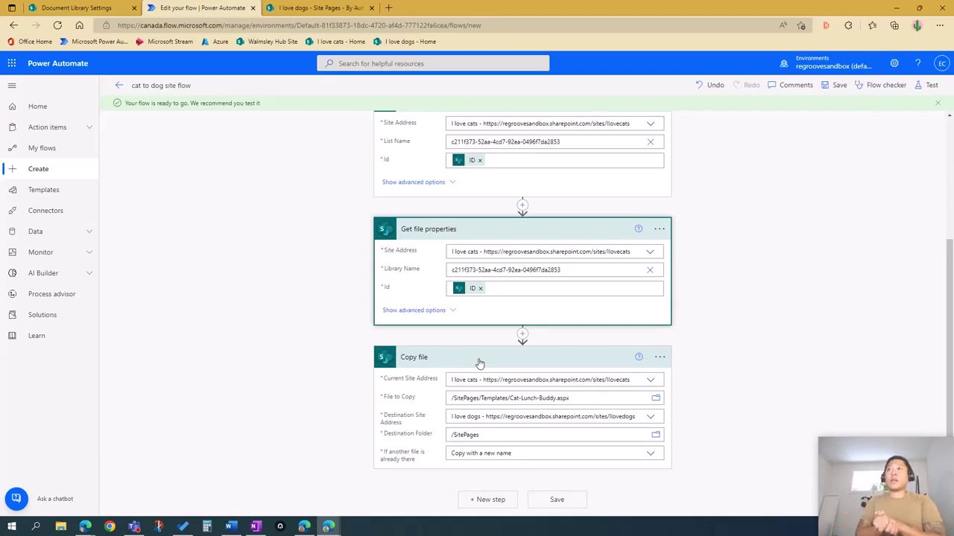
scroll(559, 393, "up", 3)
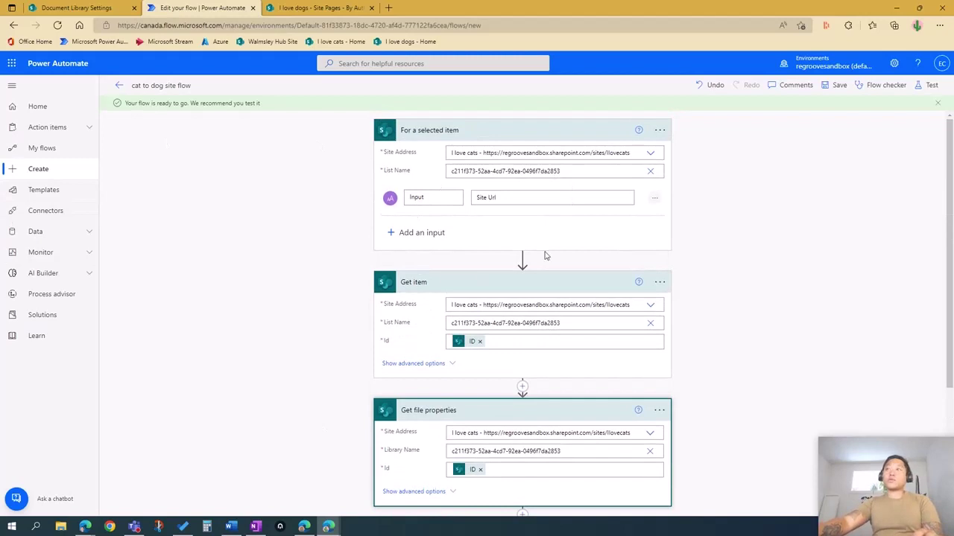
scroll(544, 256, "down", 3)
left_click(557, 500)
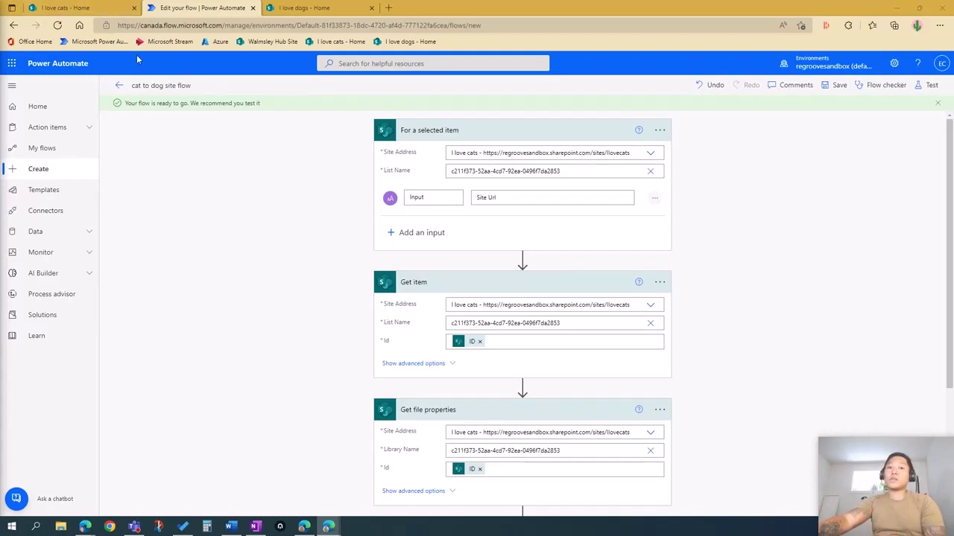
Step: Switch to the I love cats SharePoint site and open the Templates folder in its Site Pages library
left_click(74, 8)
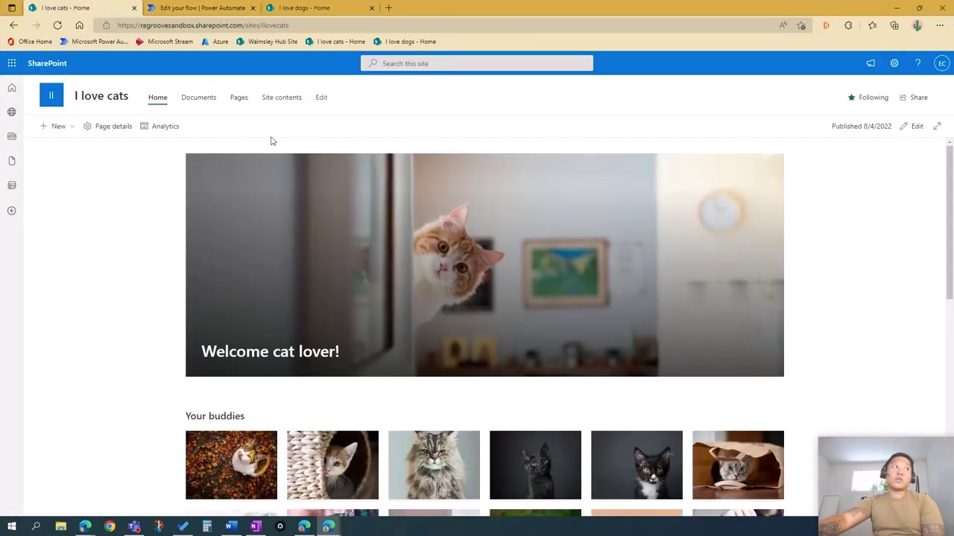
left_click(239, 100)
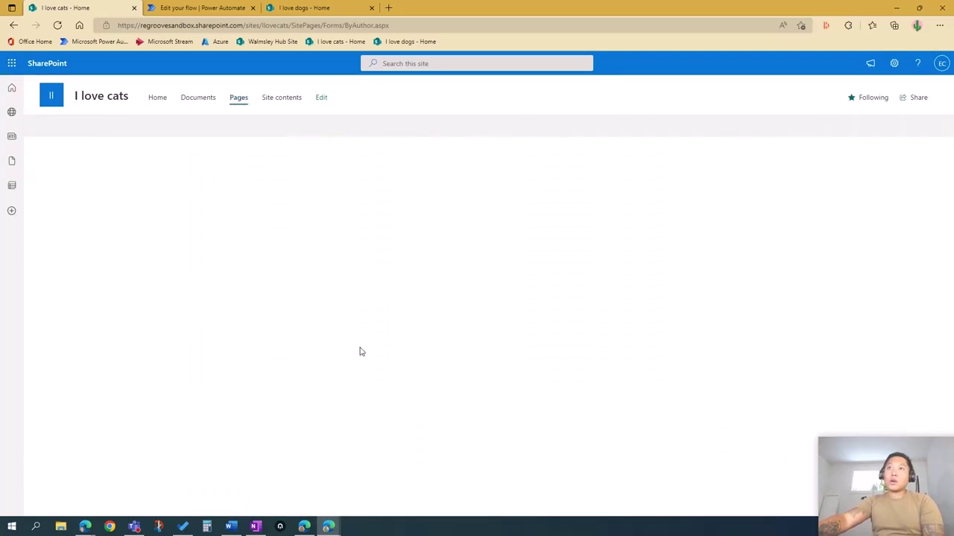
left_click(91, 282)
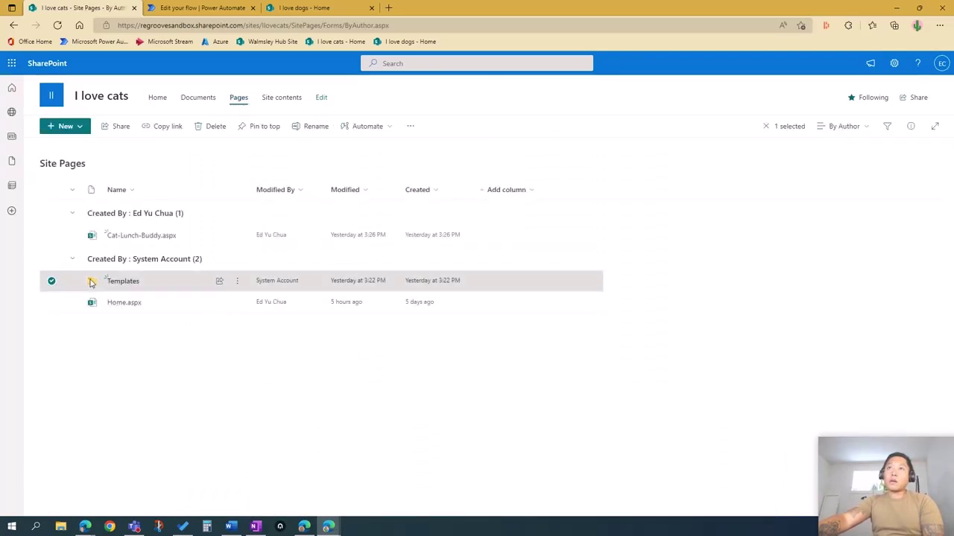
left_click(52, 282)
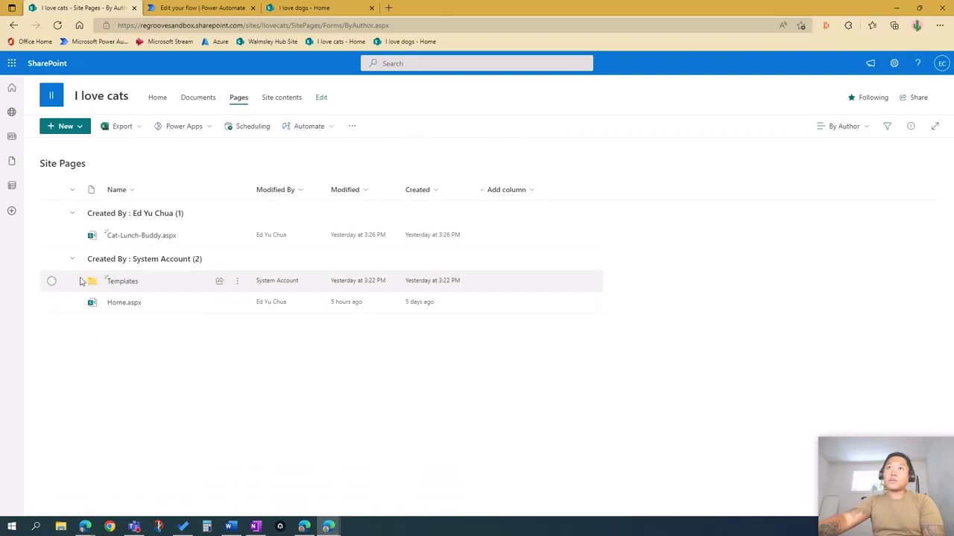
left_click(120, 281)
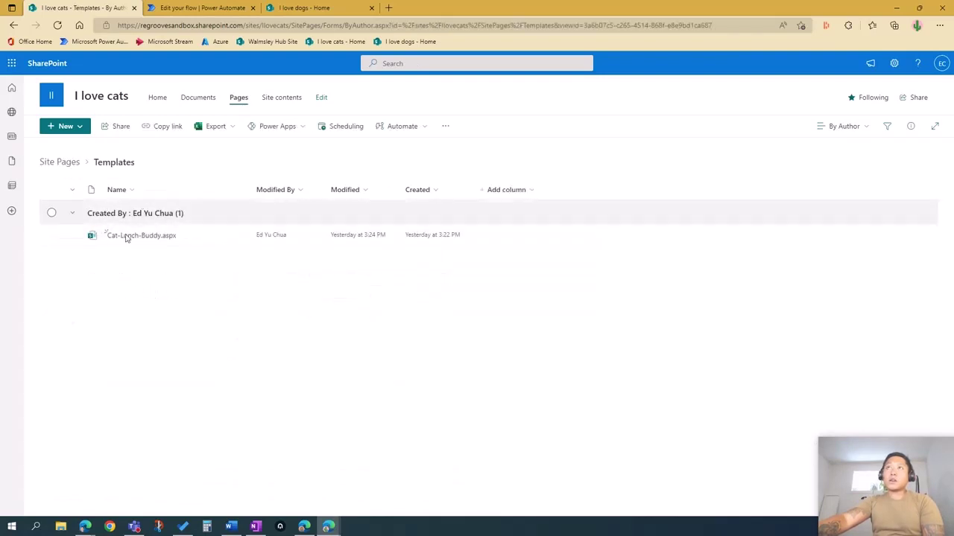
Step: Start the cat to dog site flow for Cat-Lunch-Buddy.aspx and continue past the SharePoint sign-in check to its input form
left_click(51, 235)
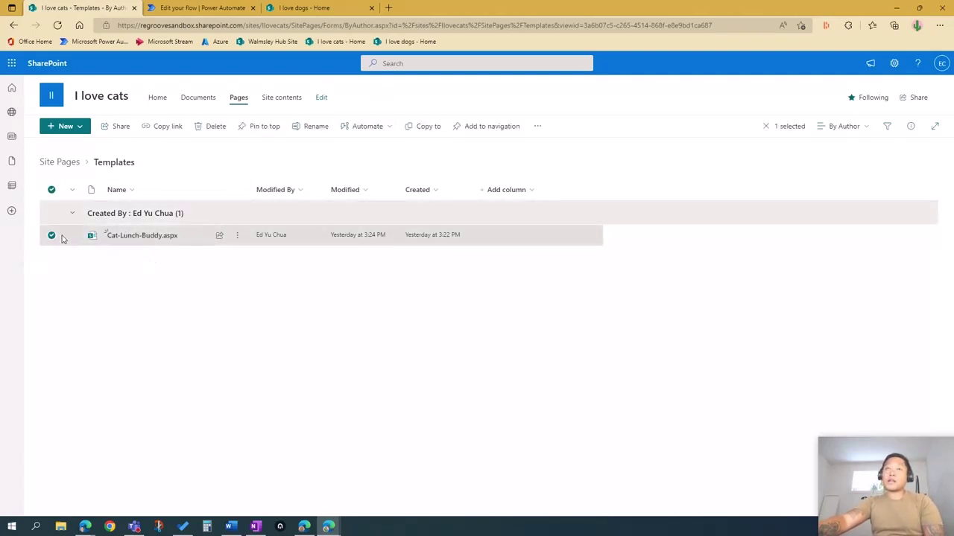
left_click(388, 128)
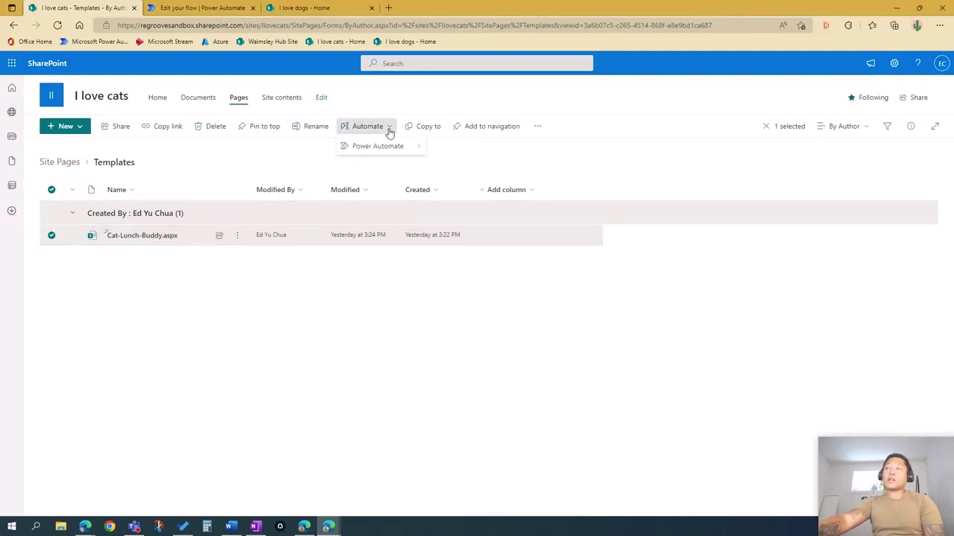
mouse_move(383, 160)
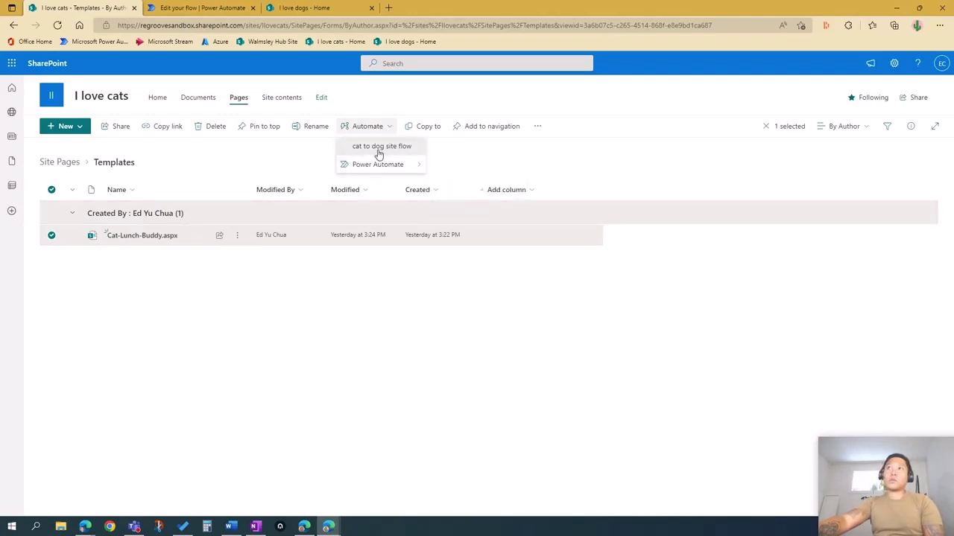
left_click(378, 149)
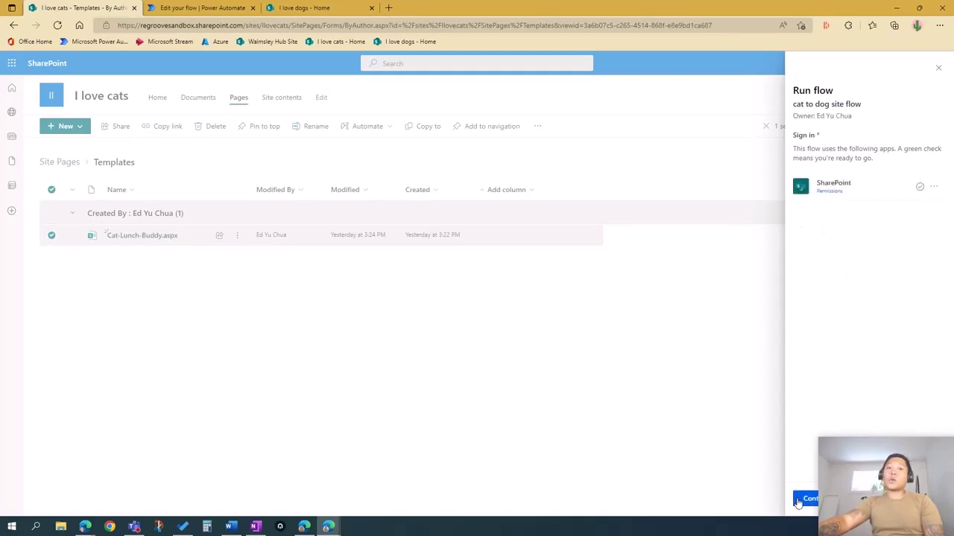
left_click(804, 500)
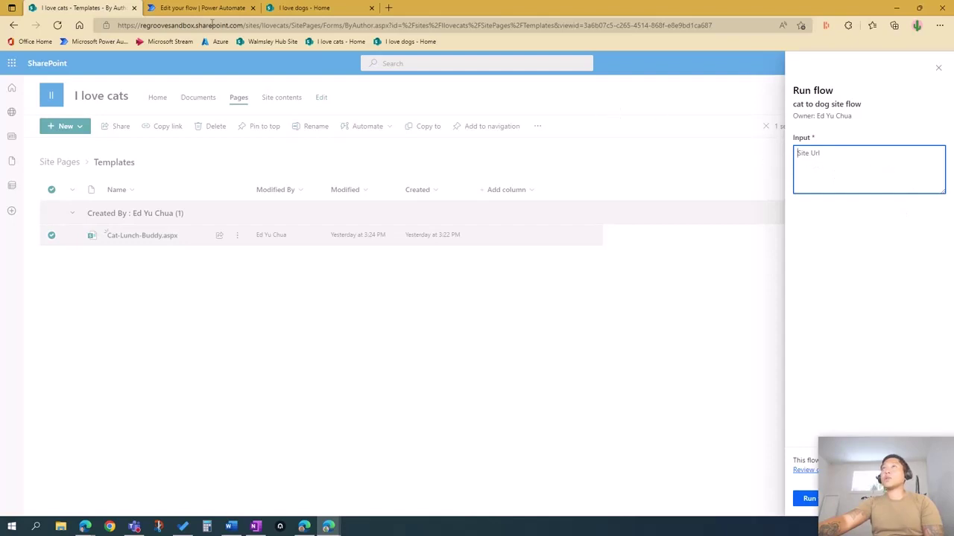
left_click(333, 11)
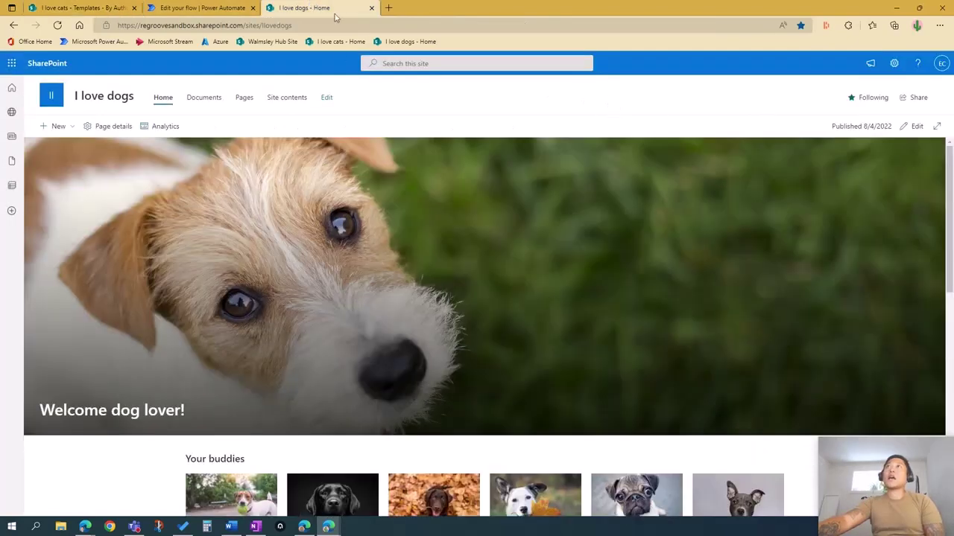
left_click(302, 25)
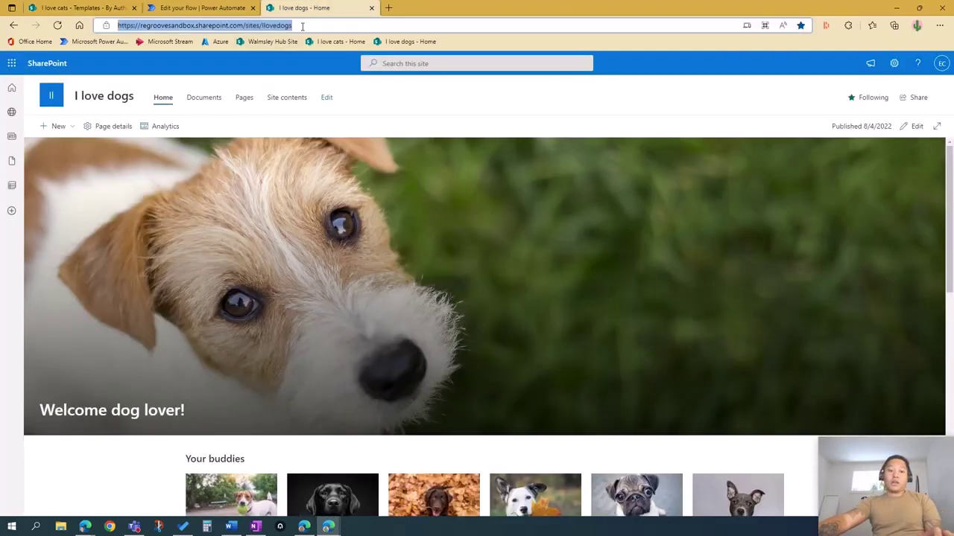
left_click(87, 9)
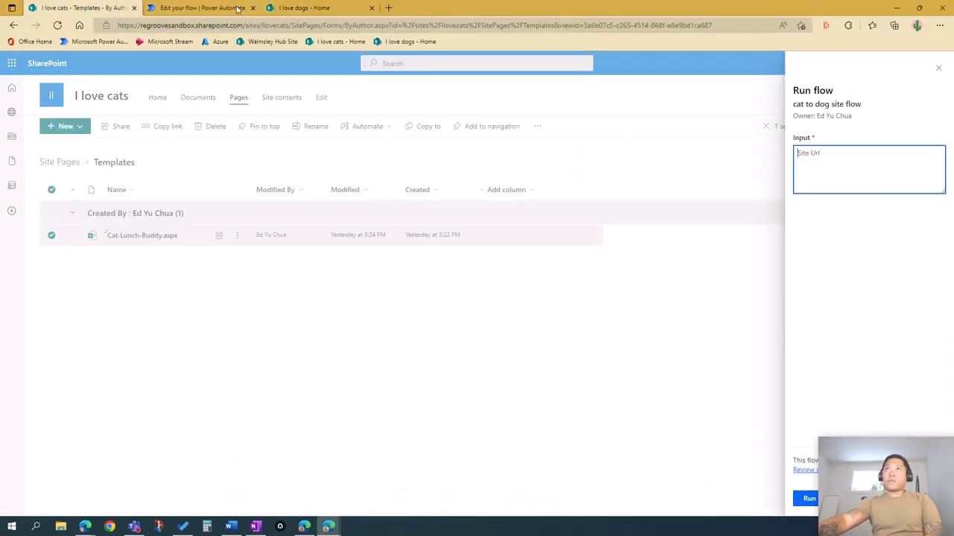
type("https://regroovesandbox.sharepoint.com/sites/Ilovedogs")
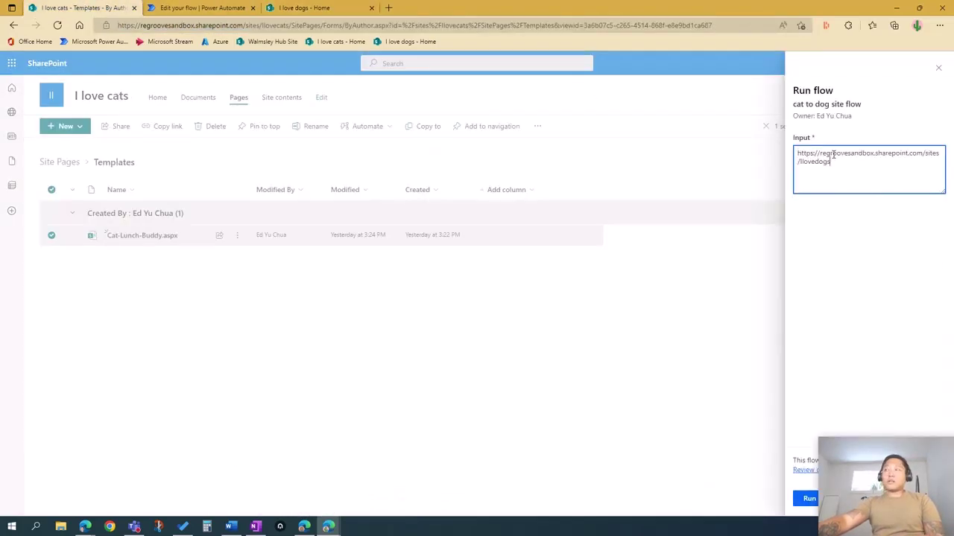
left_click(798, 499)
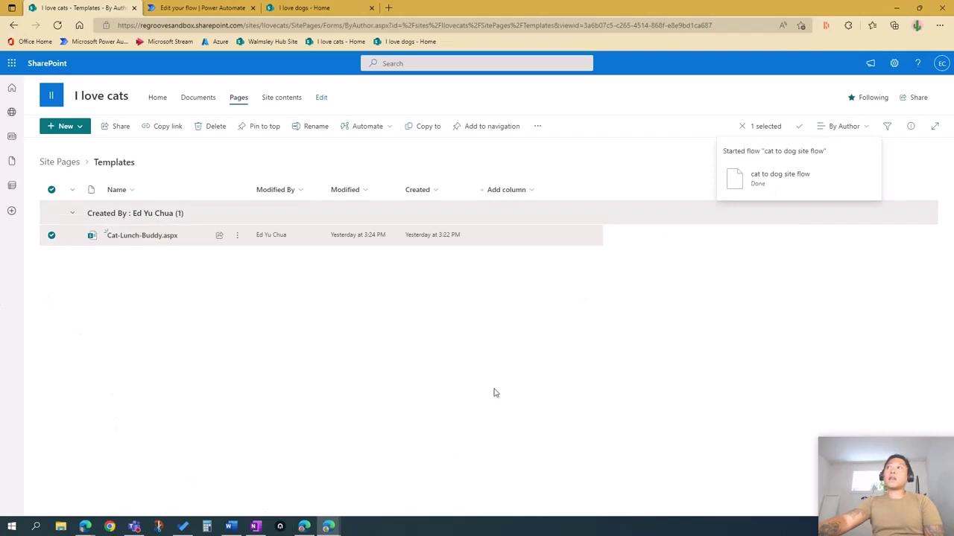
Step: Open Cat-Lunch-Buddy.aspx from the I love dogs site's pages and examine the copied page's content
left_click(315, 7)
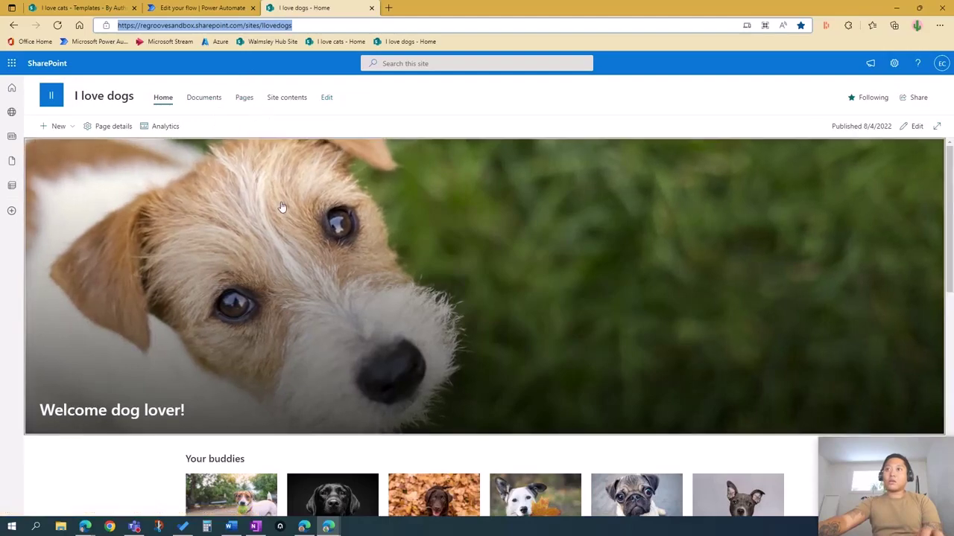
scroll(306, 223, "down", 4)
scroll(312, 217, "up", 4)
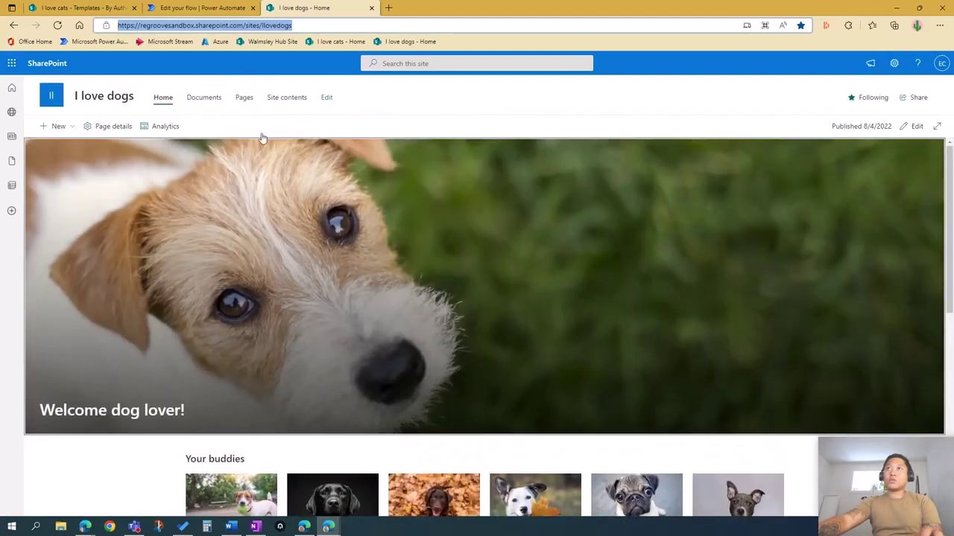
left_click(248, 99)
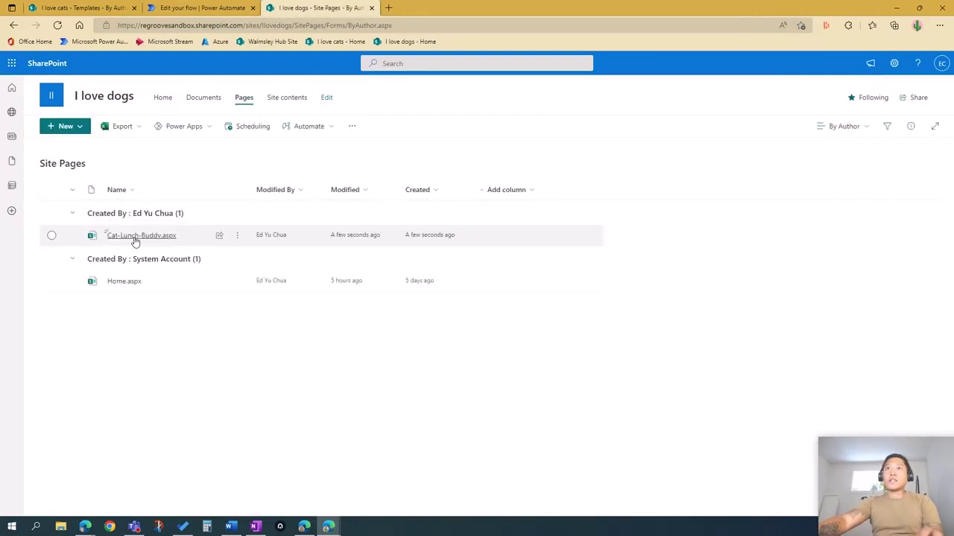
left_click(141, 236)
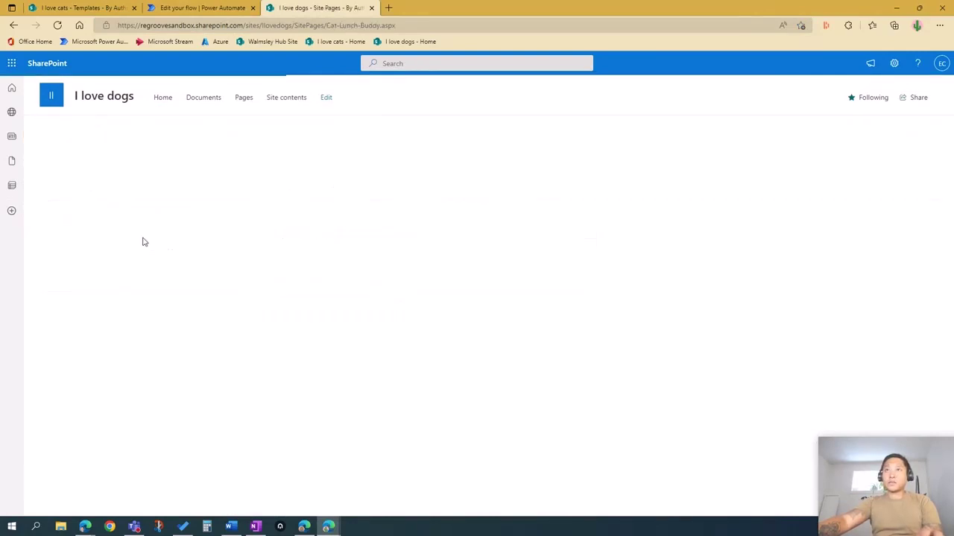
scroll(483, 207, "down", 5)
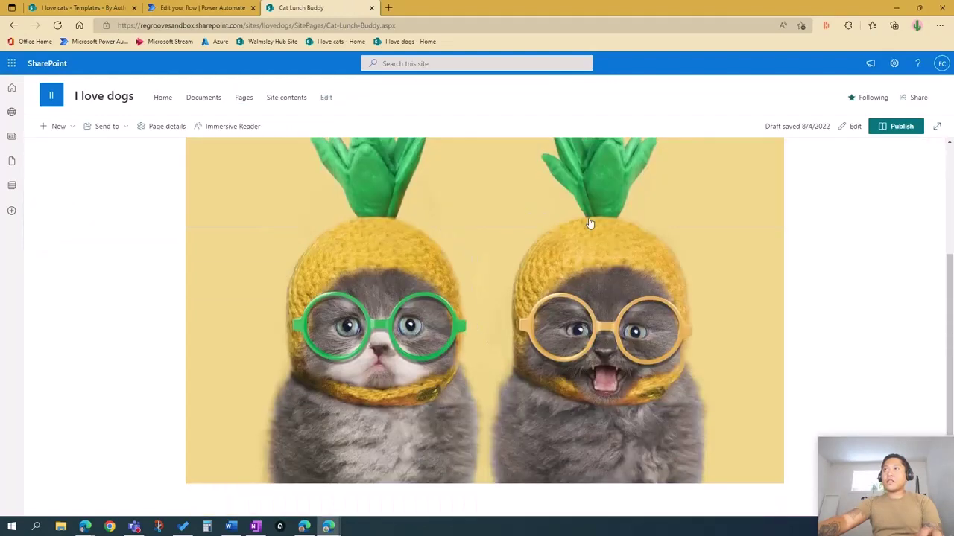
scroll(617, 362, "up", 5)
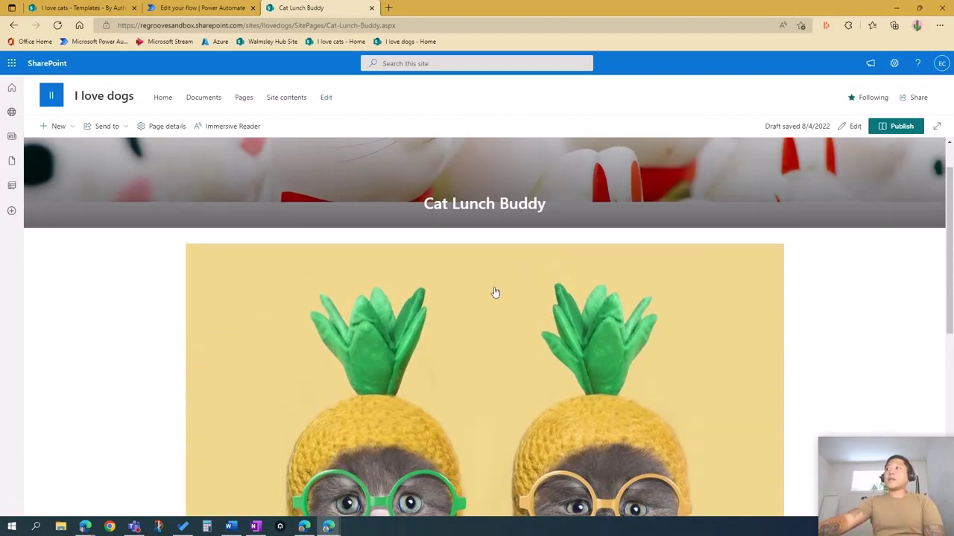
scroll(494, 292, "up", 2)
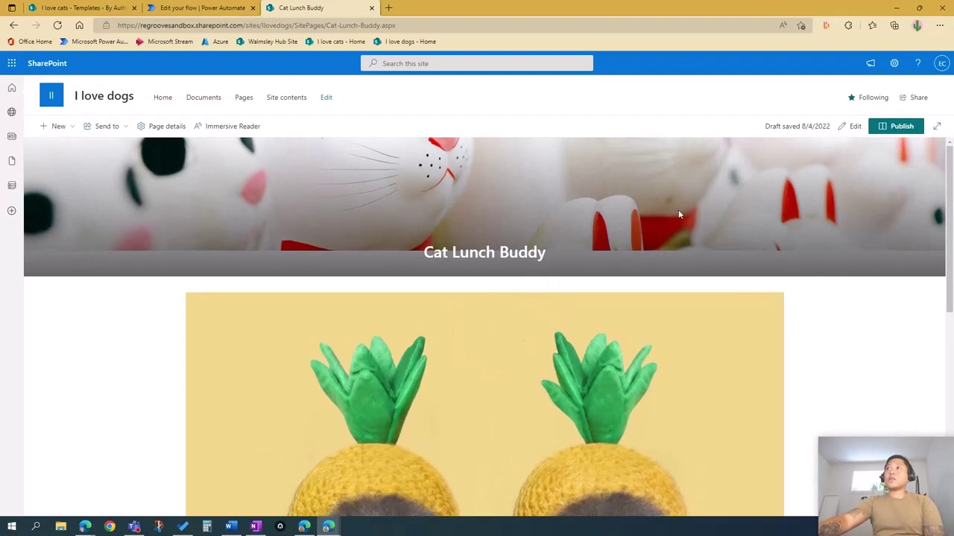
Step: Edit the copied Cat Lunch Buddy page on the I love dogs site and save it as a page template
left_click(850, 127)
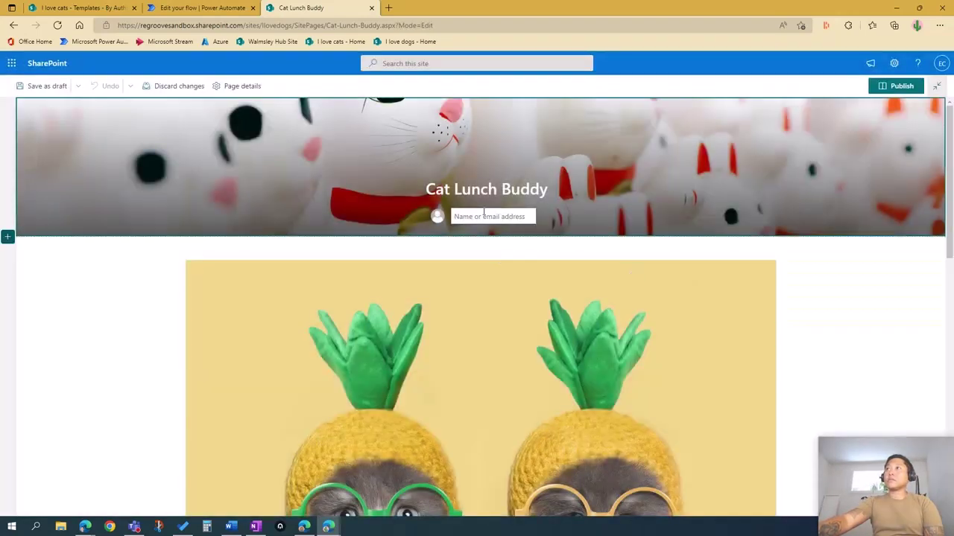
left_click(78, 87)
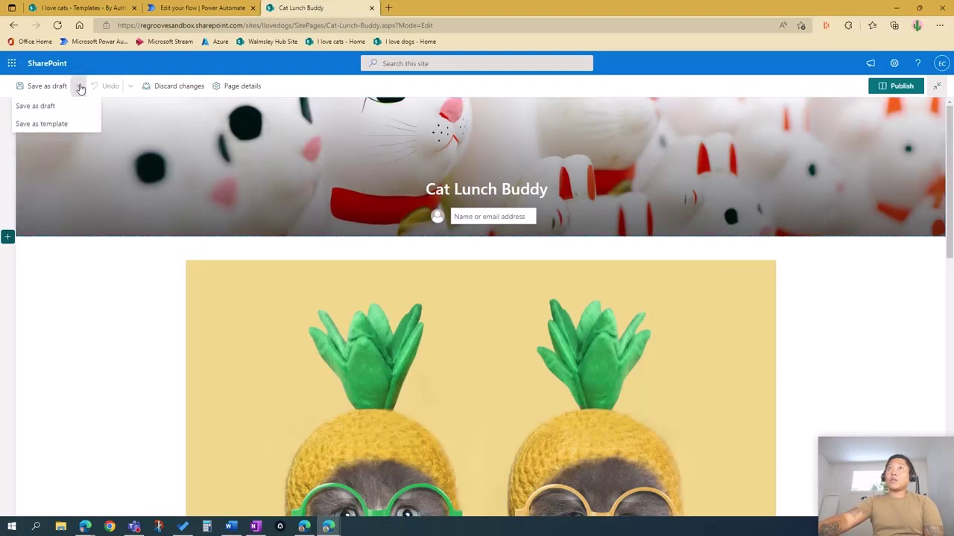
left_click(41, 124)
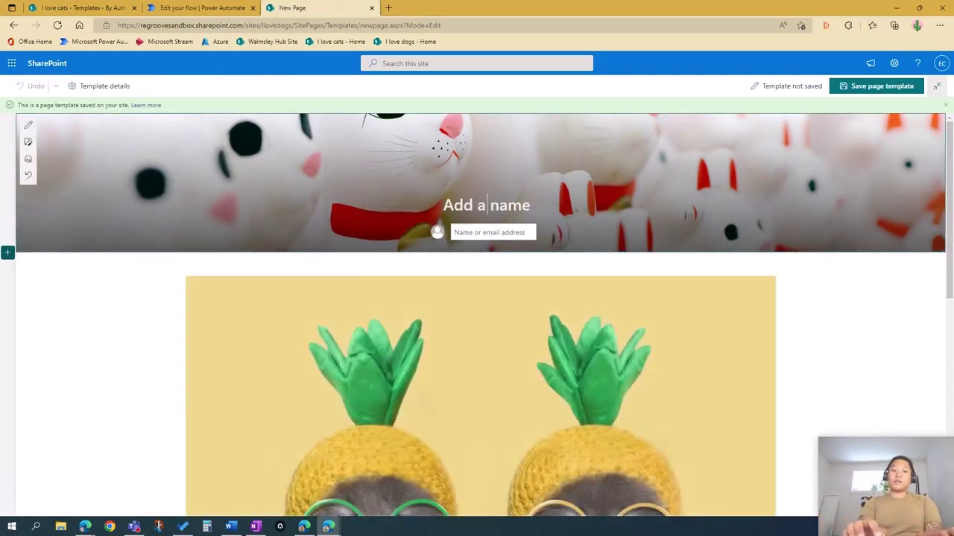
Step: Name the new page template "Dog lunch buddy" and save it
type("Lun")
key("BackSpace")
key("BackSpace")
key("BackSpace")
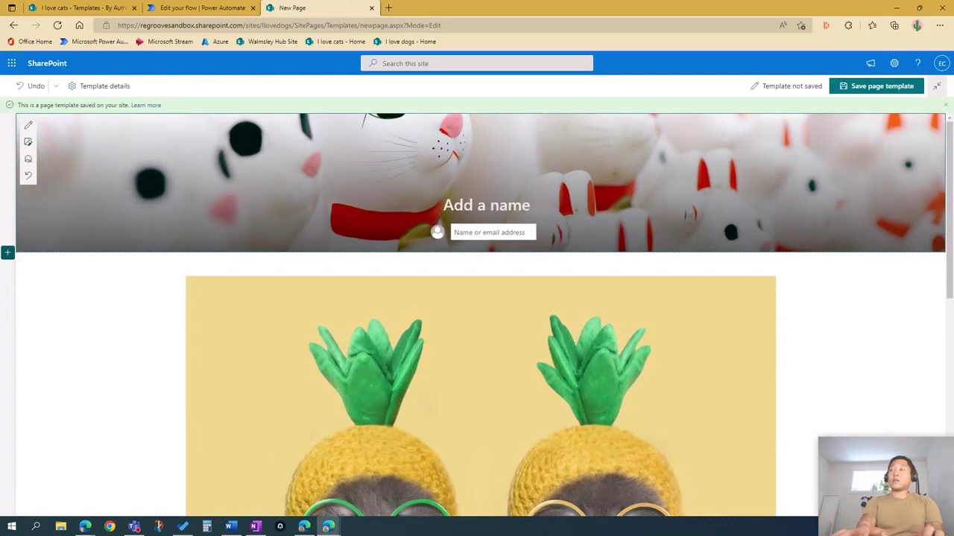
type("Dog l")
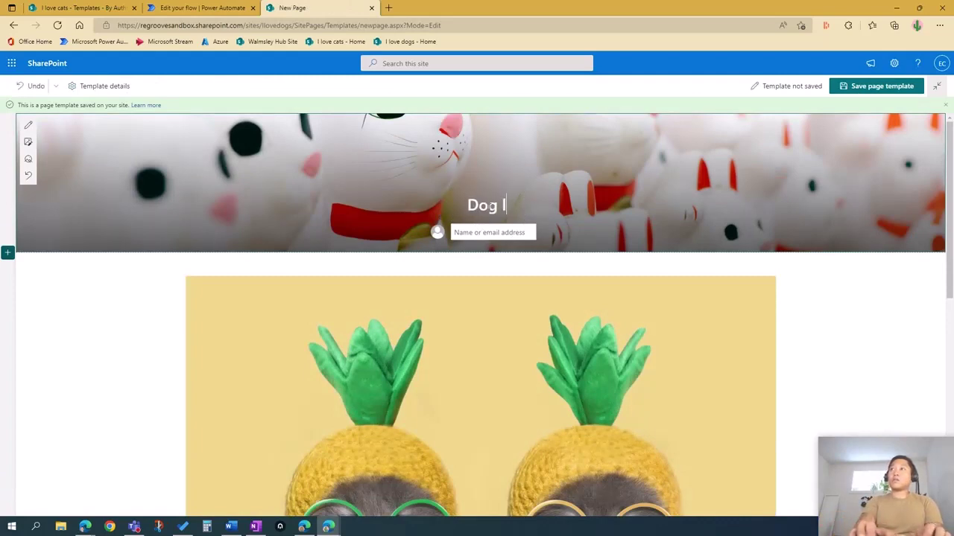
type("unch buddy")
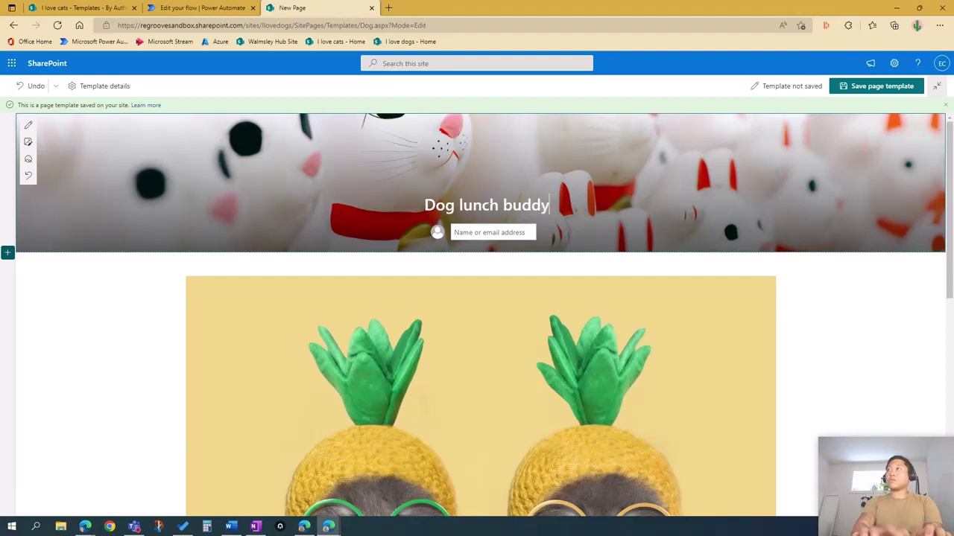
left_click(858, 88)
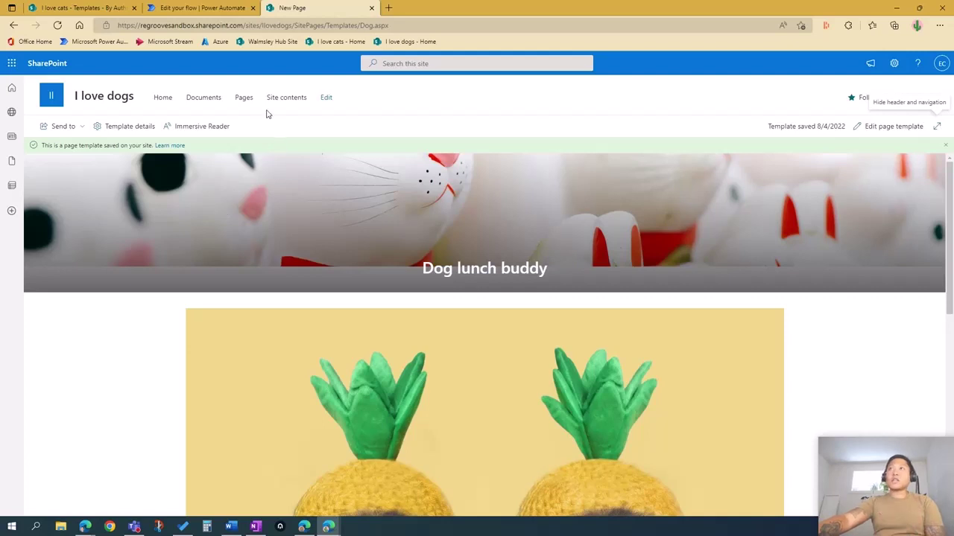
Step: Open the Dog lunch buddy template from the Templates folder of the I love dogs Site Pages library and examine its content
left_click(242, 98)
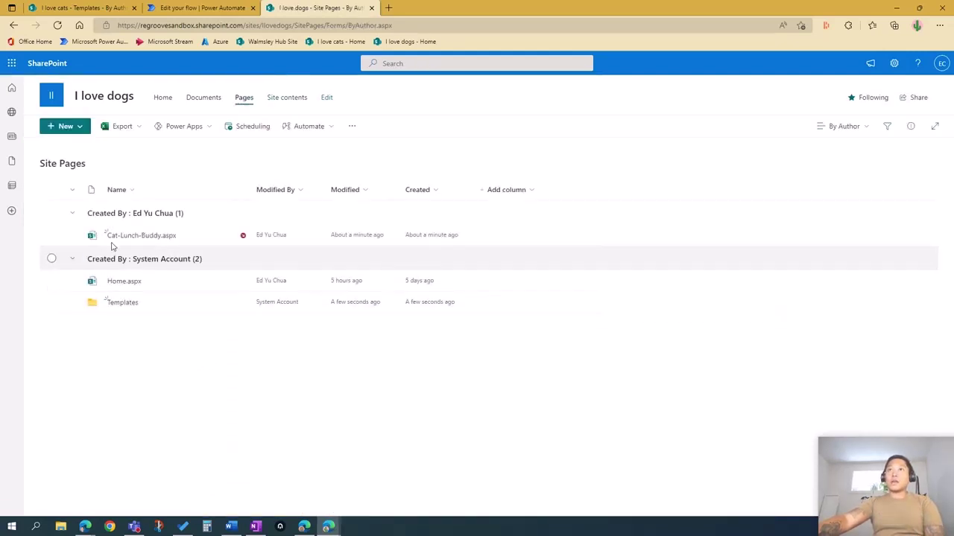
left_click(122, 304)
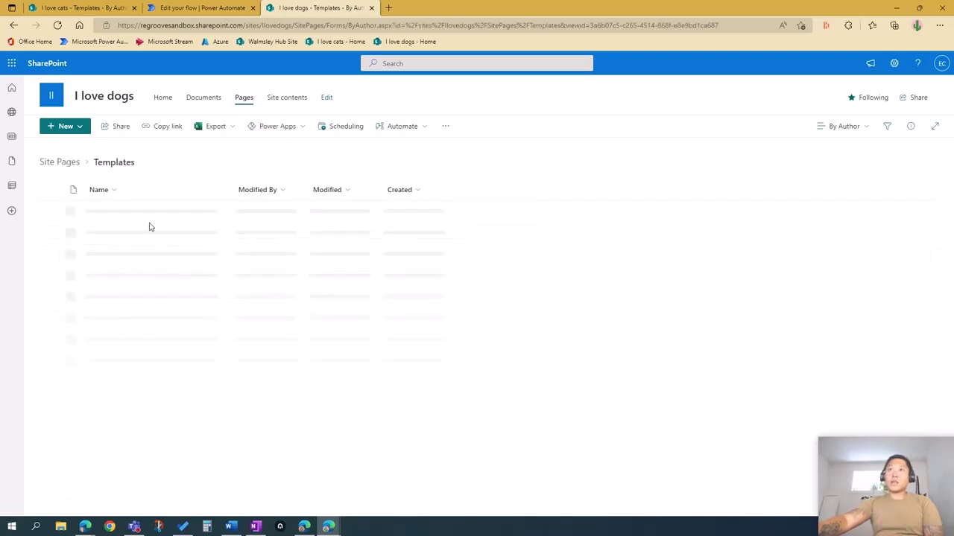
left_click(127, 236)
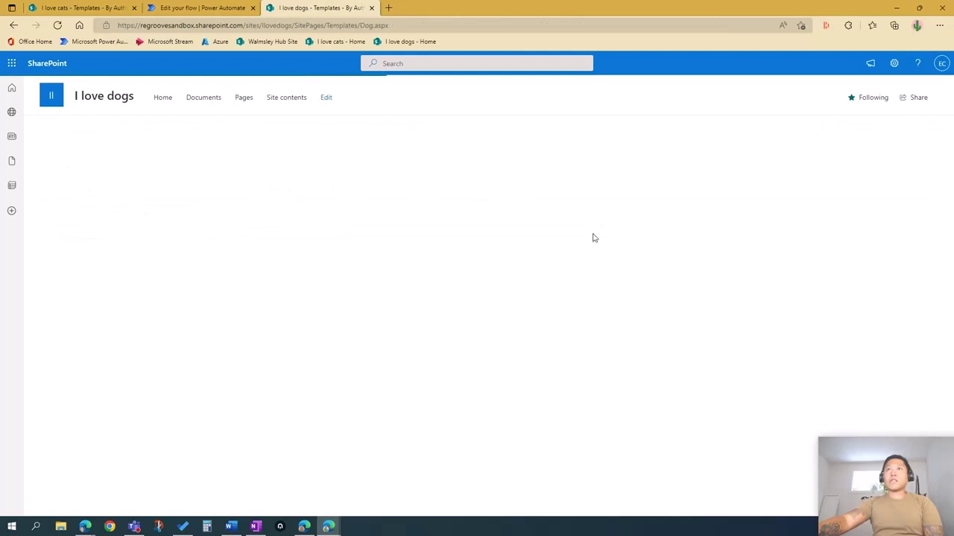
scroll(596, 320, "down", 2)
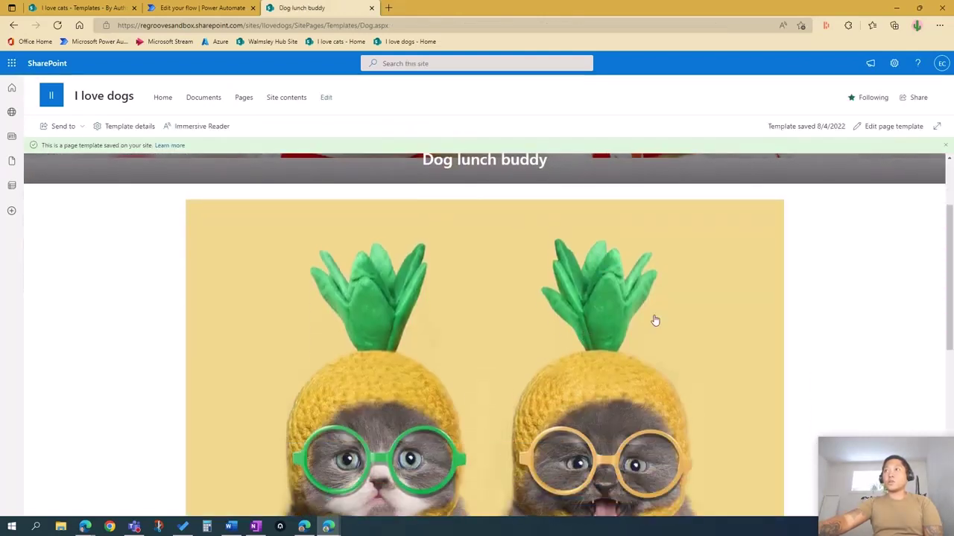
scroll(655, 320, "down", 2)
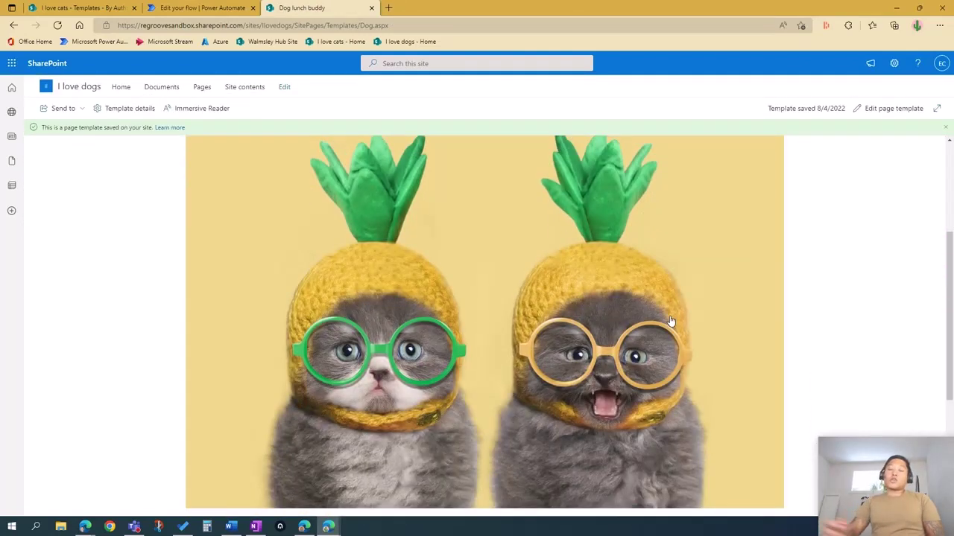